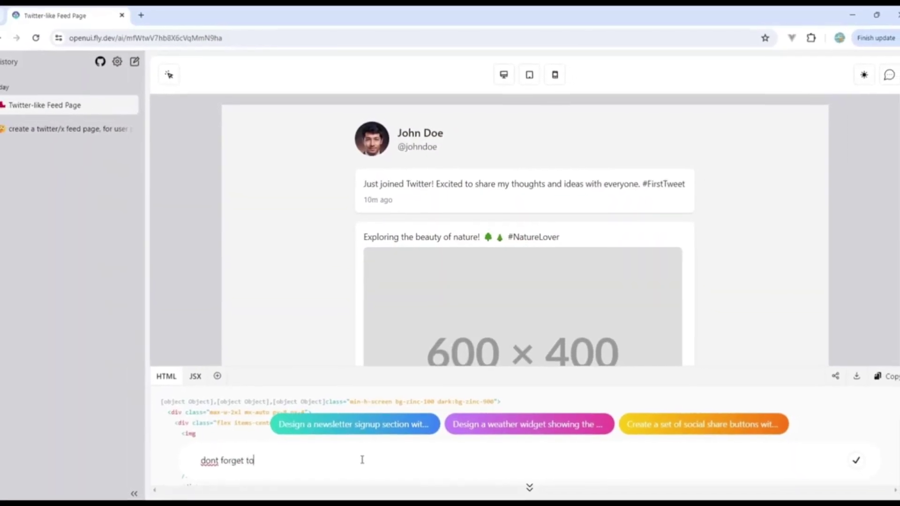
Type the follow-up request 'dont forget to add the qide navbars' for the feed page.
{"action": "type", "text": "ont forget to add the q"}
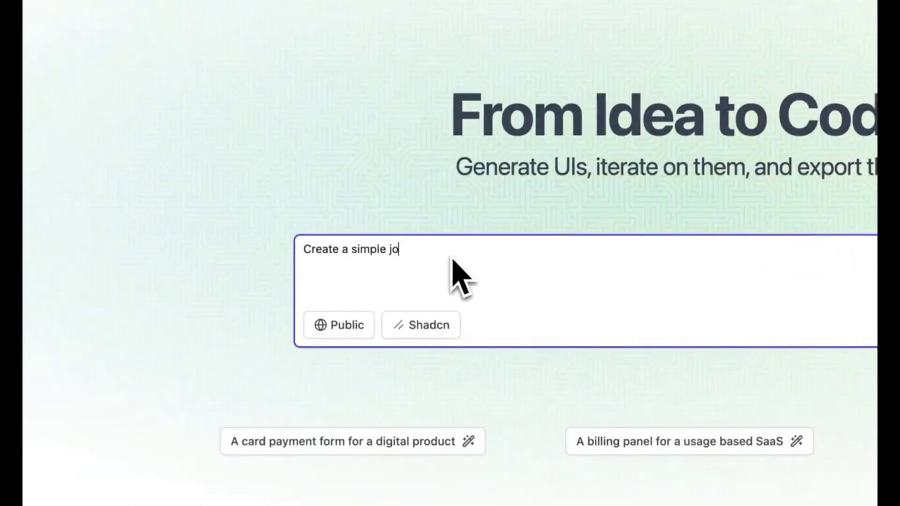
Generate a job application form with name, last name and address fields from the typed prompt.
{"action": "type", "text": "application form. Make sure to include name, lastname, and address fields"}
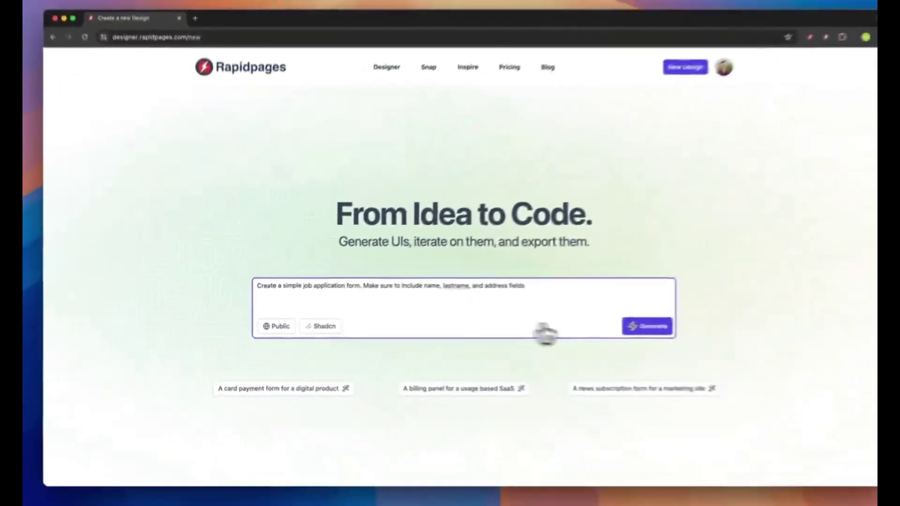
{"action": "left_click", "coordinate": [643, 326]}
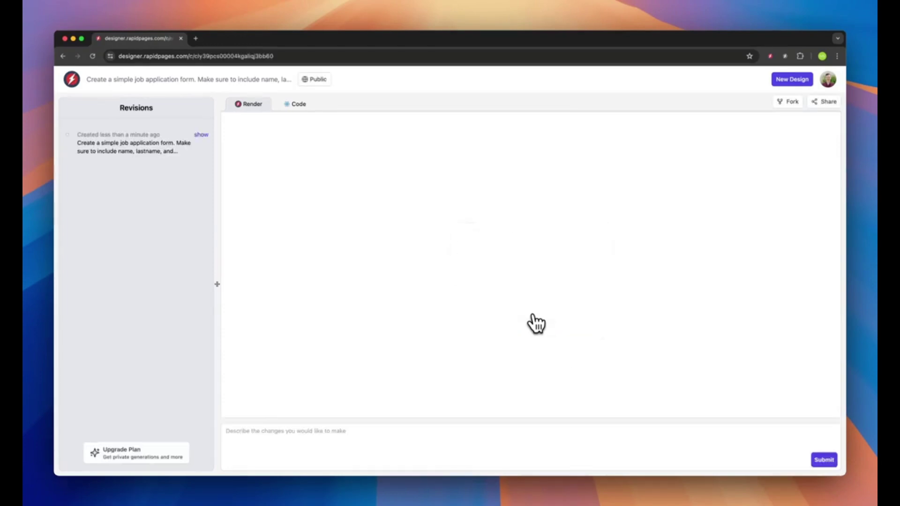
Submit 'Can you expand address to street address, state, country, zip' as a change request.
{"action": "left_click", "coordinate": [474, 431]}
{"action": "type", "text": "Can you expand address t"}
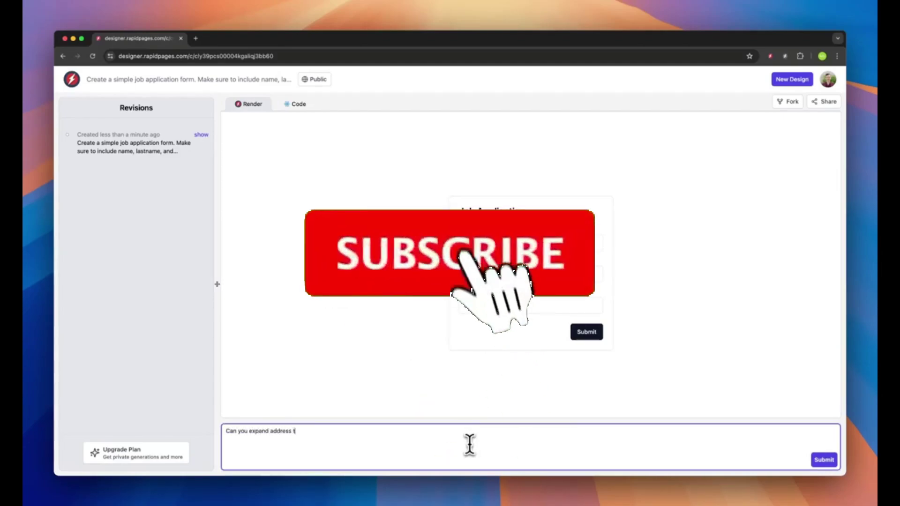
{"action": "type", "text": "o street address, st"}
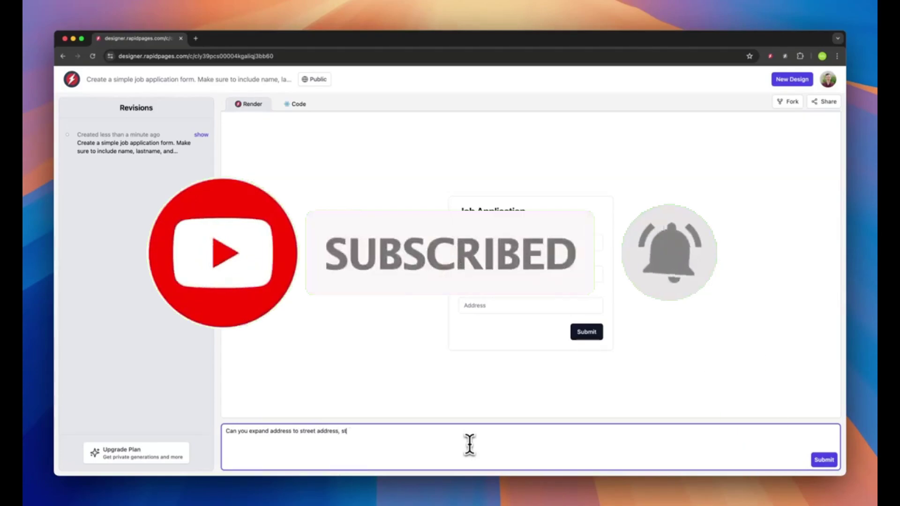
{"action": "type", "text": "ate, country, zip"}
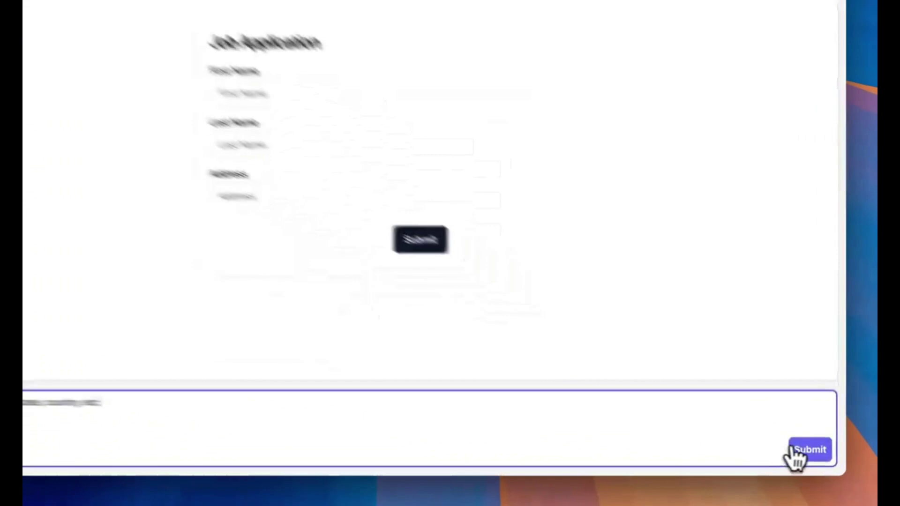
{"action": "left_click", "coordinate": [795, 457]}
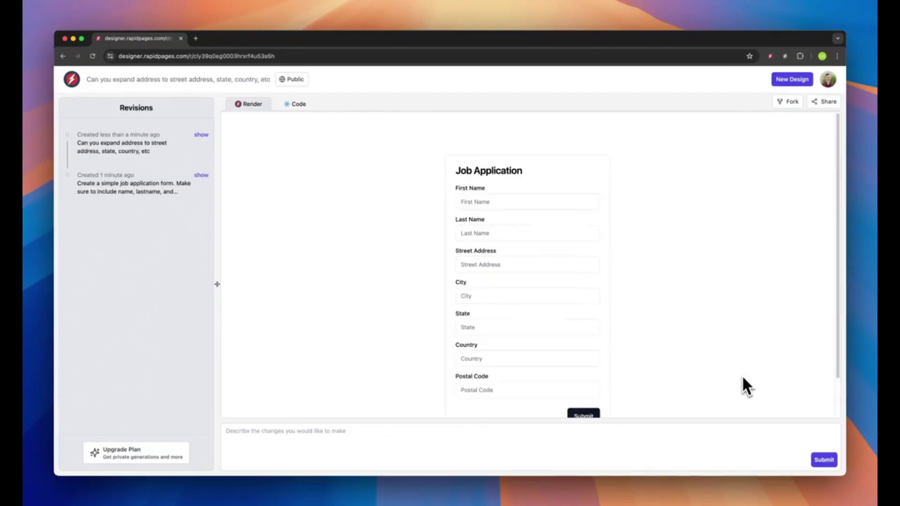
{"action": "scroll", "coordinate": [710, 328], "scroll_direction": "down", "scroll_amount": 2}
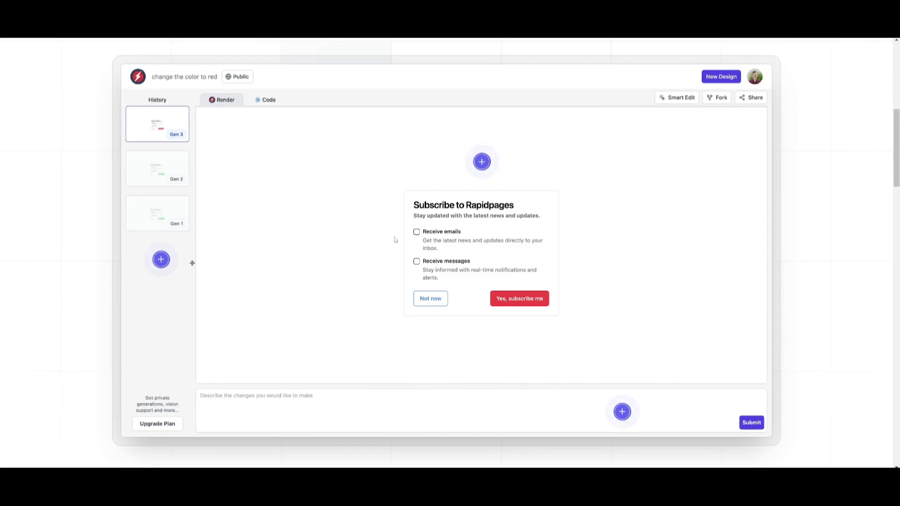
{"action": "mouse_move", "coordinate": [160, 256]}
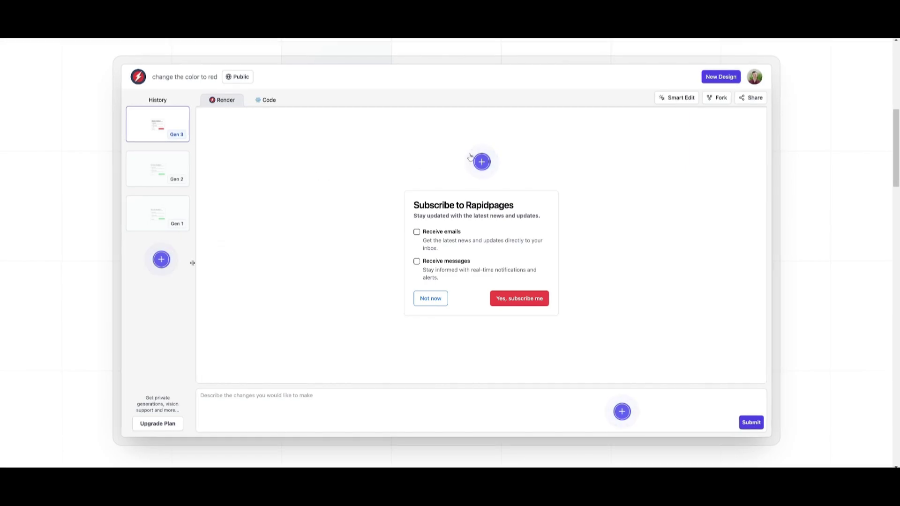
{"action": "mouse_move", "coordinate": [482, 162]}
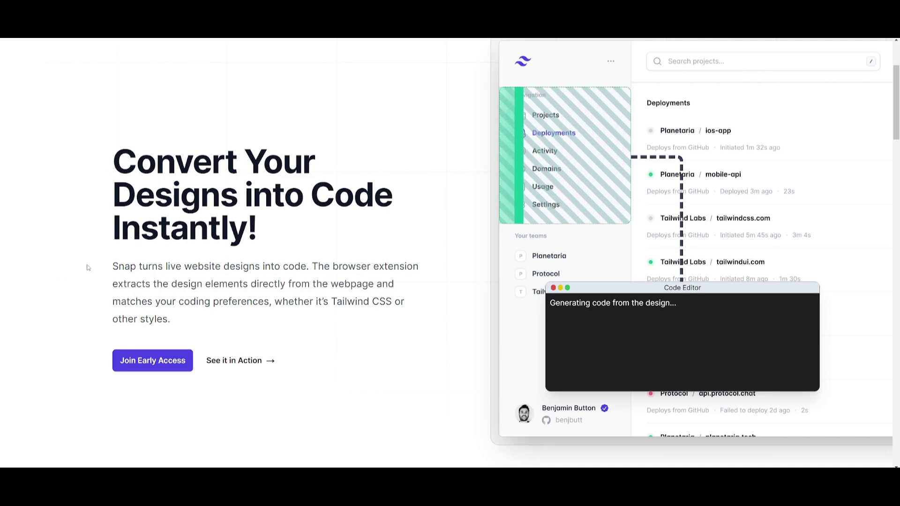
Scroll the Snap landing page down to its 'A better workflow' feature list.
{"action": "double_click", "coordinate": [124, 267]}
{"action": "left_click", "coordinate": [107, 249]}
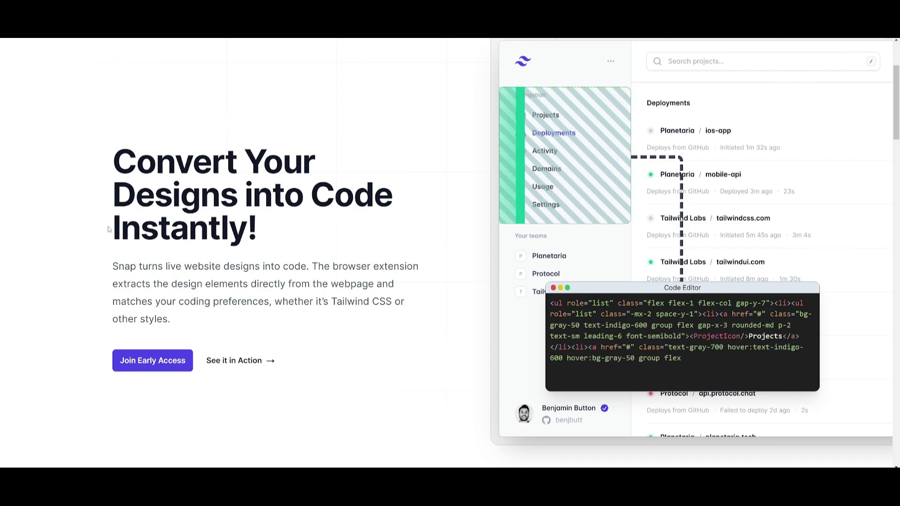
{"action": "scroll", "coordinate": [107, 230], "scroll_direction": "down", "scroll_amount": 2}
{"action": "scroll", "coordinate": [106, 229], "scroll_direction": "down", "scroll_amount": 5}
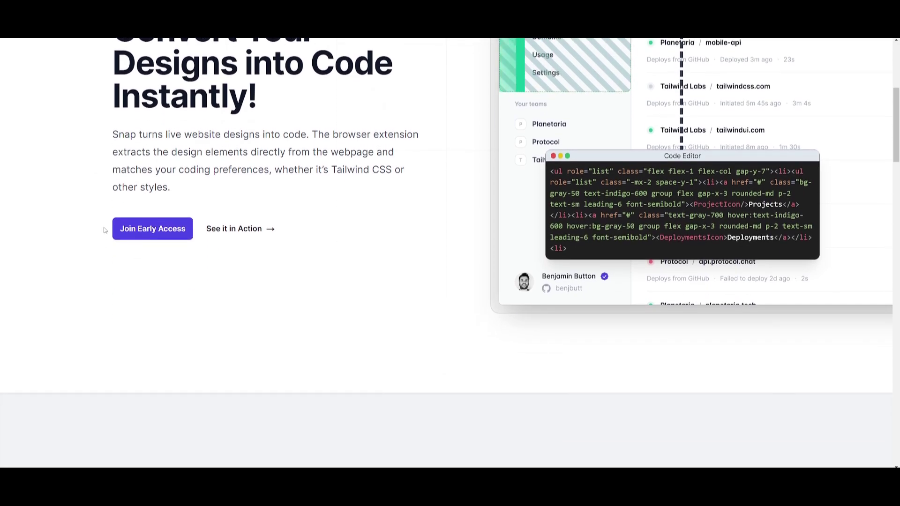
{"action": "scroll", "coordinate": [105, 231], "scroll_direction": "down", "scroll_amount": 5}
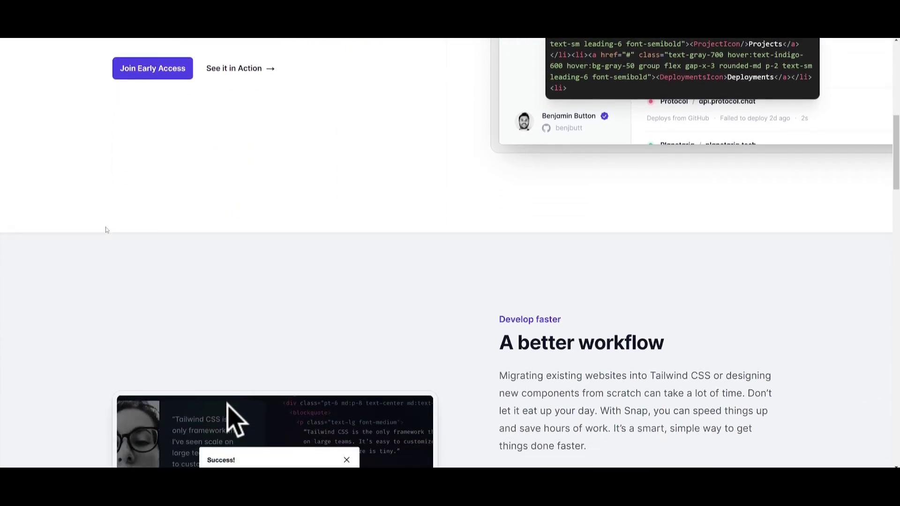
{"action": "scroll", "coordinate": [105, 229], "scroll_direction": "down", "scroll_amount": 5}
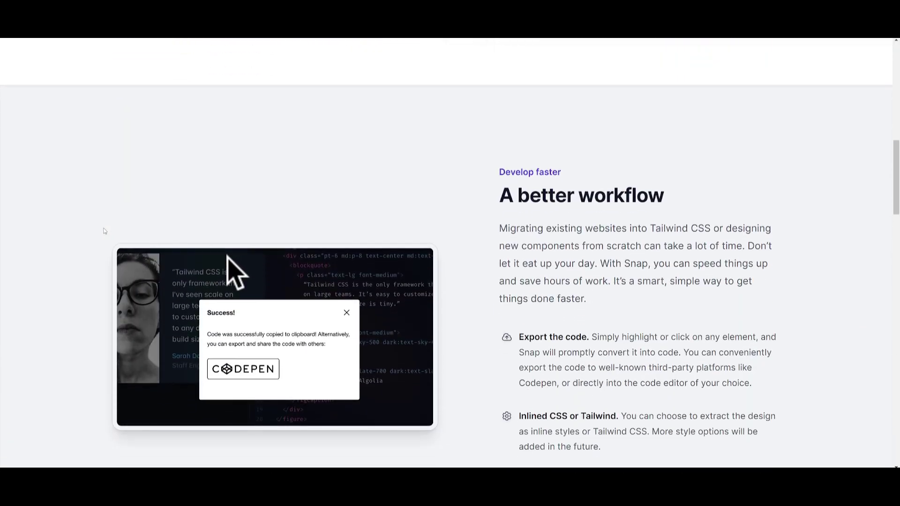
{"action": "scroll", "coordinate": [106, 227], "scroll_direction": "down", "scroll_amount": 2}
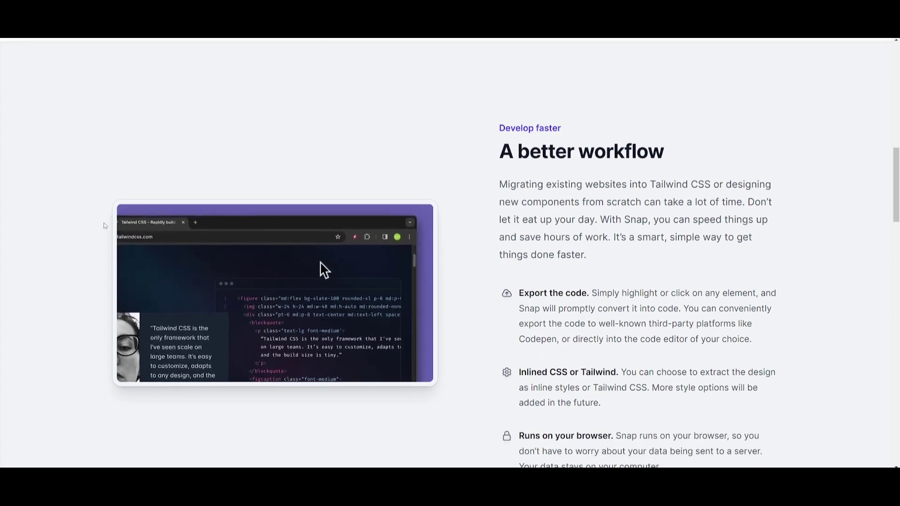
{"action": "scroll", "coordinate": [108, 223], "scroll_direction": "down", "scroll_amount": 2}
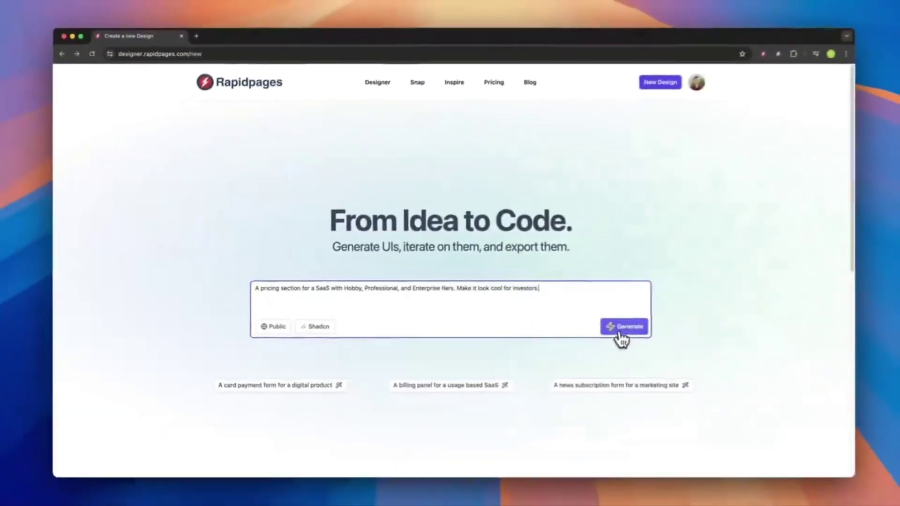
Generate the Hobby, Professional and Enterprise pricing section from the entered SaaS prompt.
{"action": "left_click", "coordinate": [622, 338]}
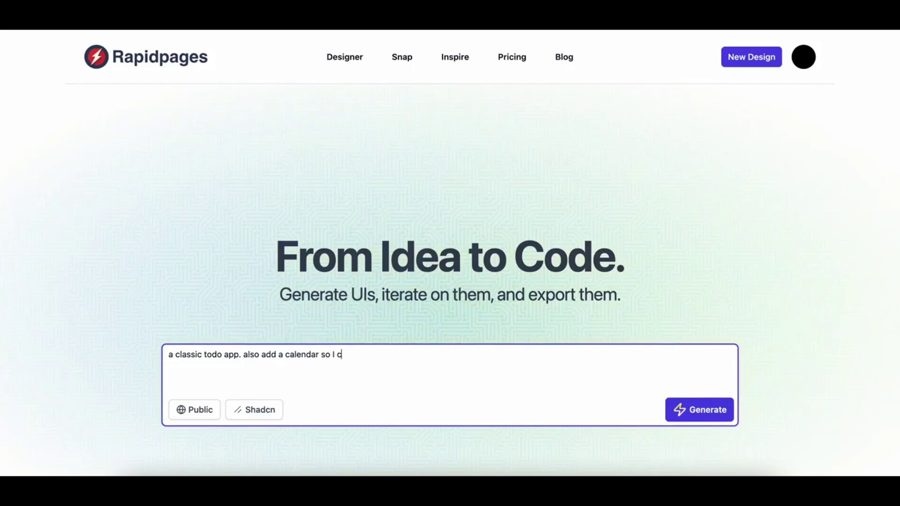
Generate the todo app with calendar, then try a 'howdy' note and dismiss it.
{"action": "type", "text": "tes to each day"}
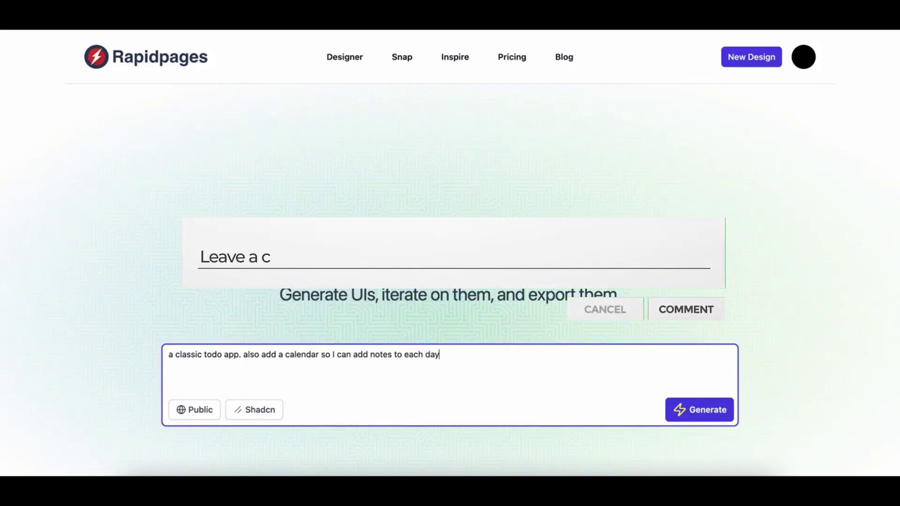
{"action": "left_click", "coordinate": [693, 417]}
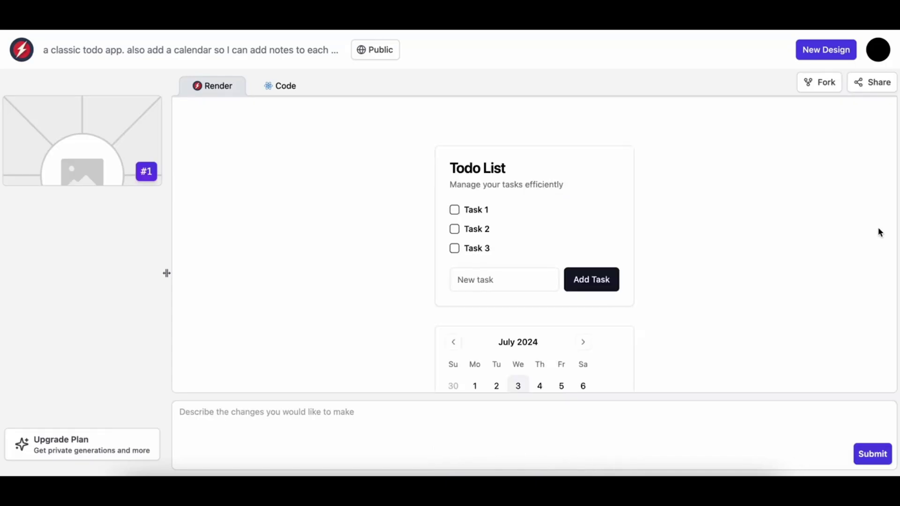
{"action": "scroll", "coordinate": [879, 232], "scroll_direction": "down", "scroll_amount": 5}
{"action": "left_click", "coordinate": [527, 336]}
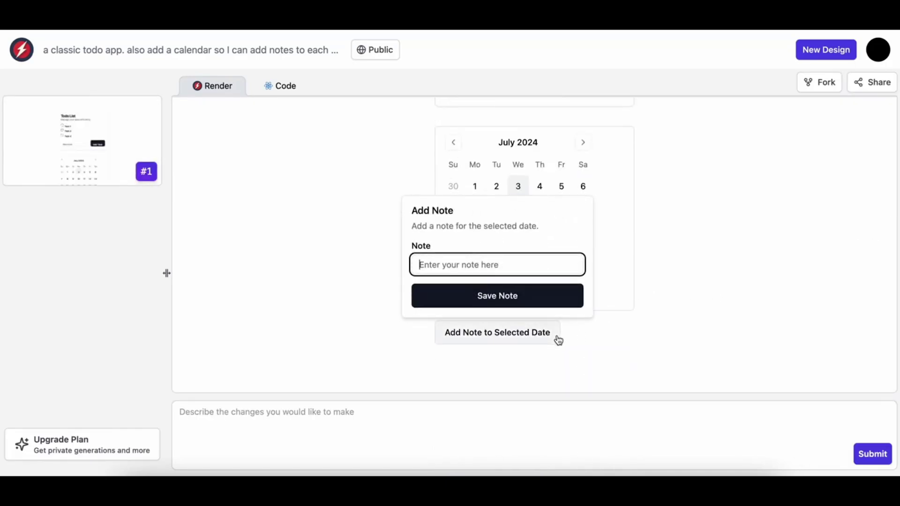
{"action": "type", "text": "howdy"}
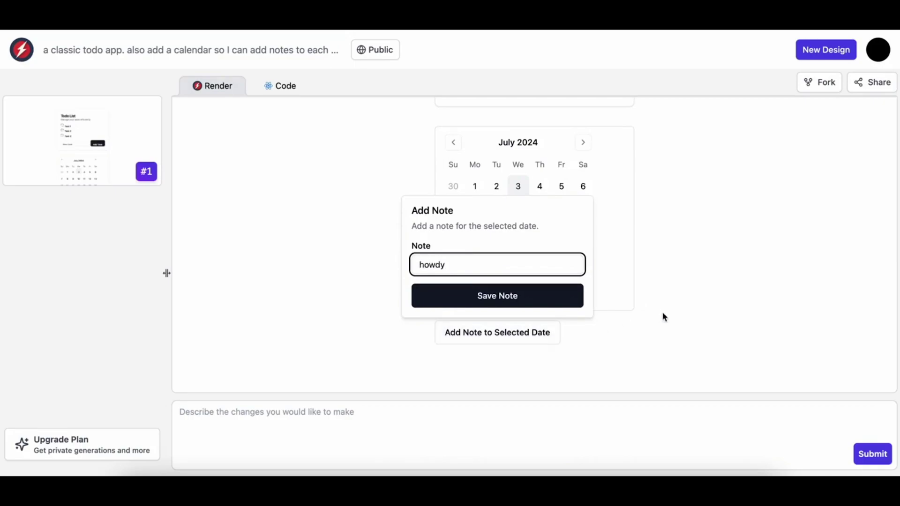
{"action": "left_click", "coordinate": [676, 321]}
Advance the calendar to September 2024 and open, then close, the note form.
{"action": "scroll", "coordinate": [683, 309], "scroll_direction": "up", "scroll_amount": 2}
{"action": "left_click", "coordinate": [583, 239]}
{"action": "left_click", "coordinate": [583, 240]}
{"action": "scroll", "coordinate": [521, 316], "scroll_direction": "down", "scroll_amount": 2}
{"action": "left_click", "coordinate": [505, 338]}
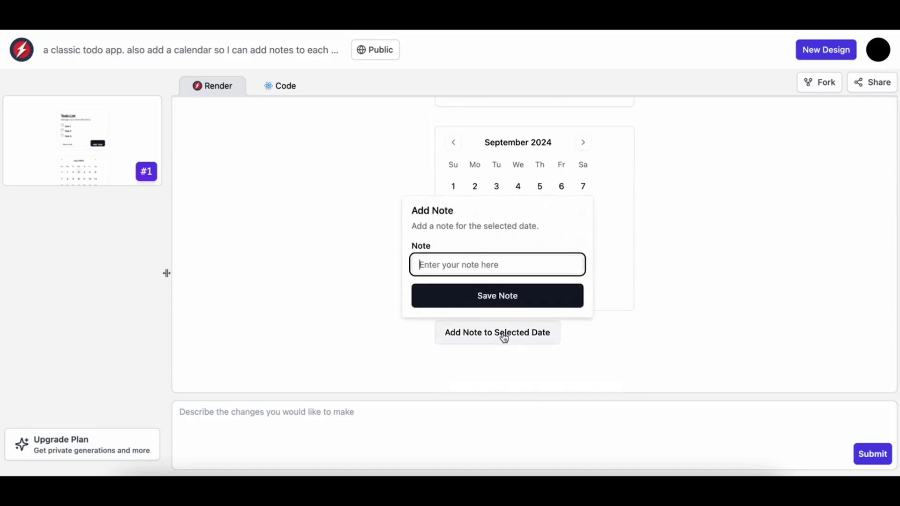
{"action": "left_click", "coordinate": [693, 251]}
{"action": "scroll", "coordinate": [722, 237], "scroll_direction": "up", "scroll_amount": 3}
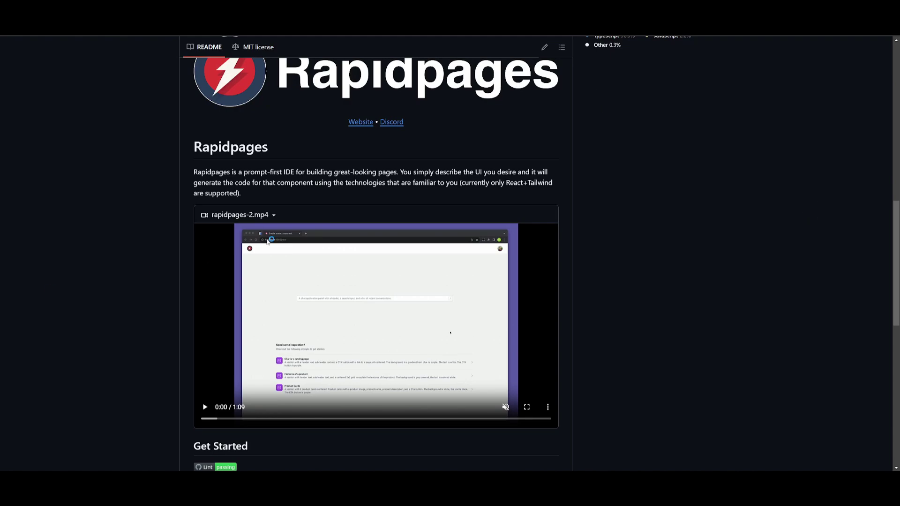
Scroll the Rapidpages README past the demo video to the Get Started section.
{"action": "scroll", "coordinate": [268, 241], "scroll_direction": "up", "scroll_amount": 1}
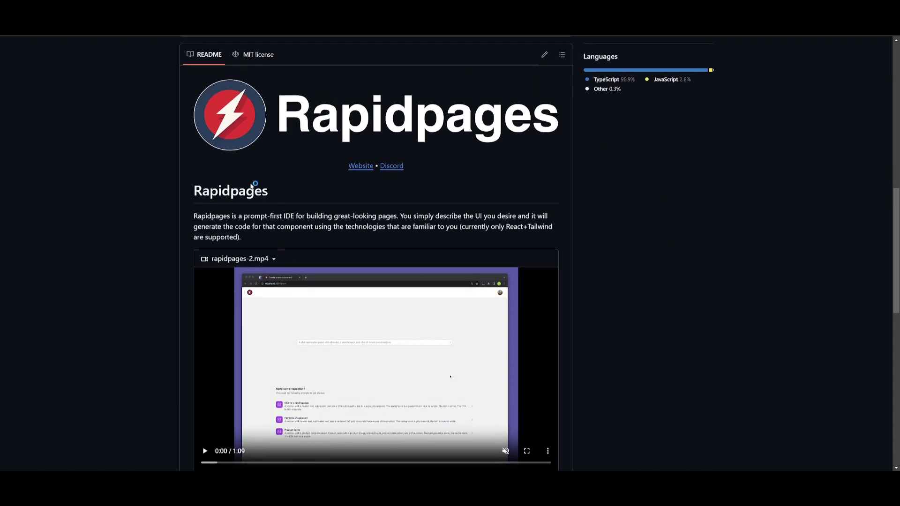
{"action": "scroll", "coordinate": [412, 250], "scroll_direction": "down", "scroll_amount": 5}
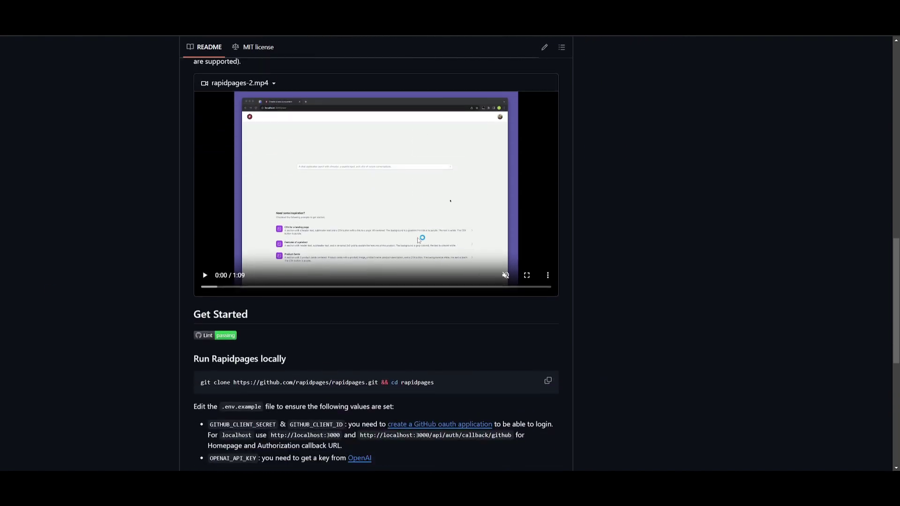
{"action": "scroll", "coordinate": [425, 231], "scroll_direction": "down", "scroll_amount": 1}
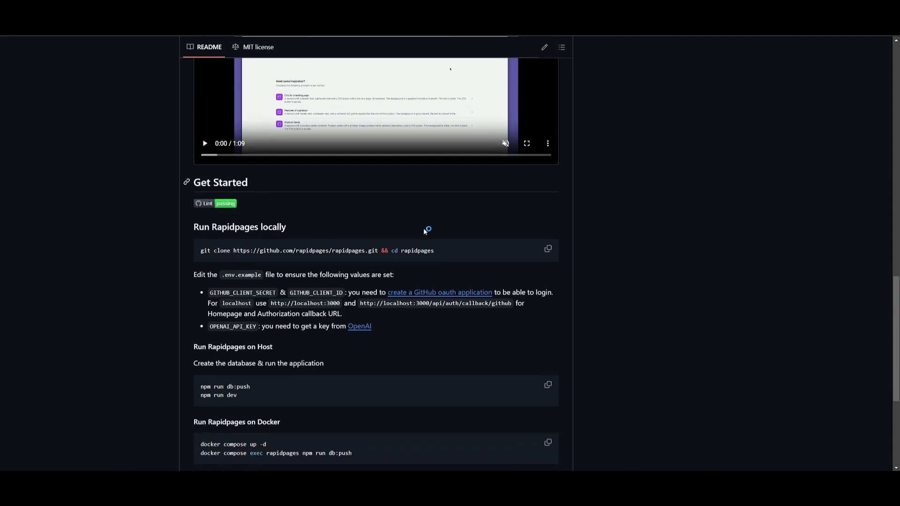
{"action": "scroll", "coordinate": [425, 231], "scroll_direction": "down", "scroll_amount": 2}
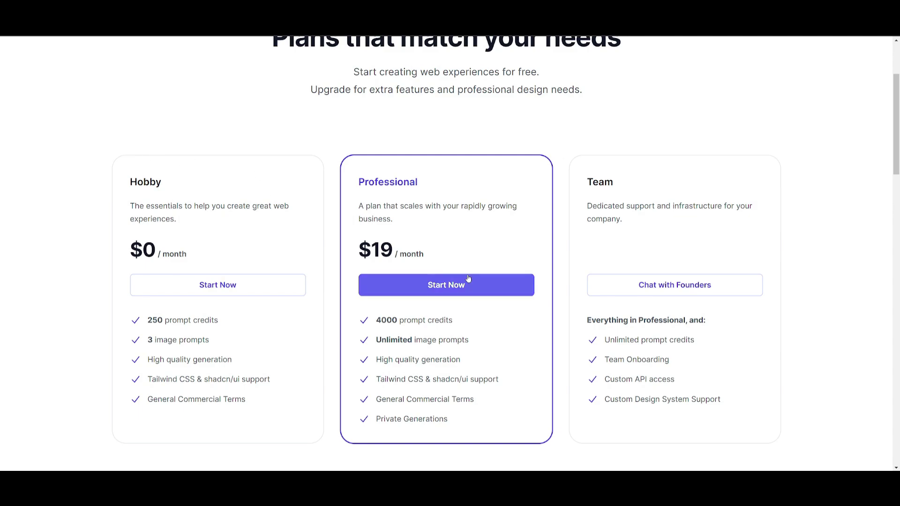
Leave the pricing plans for the Designer page and scroll through it.
{"action": "scroll", "coordinate": [197, 220], "scroll_direction": "up", "scroll_amount": 3}
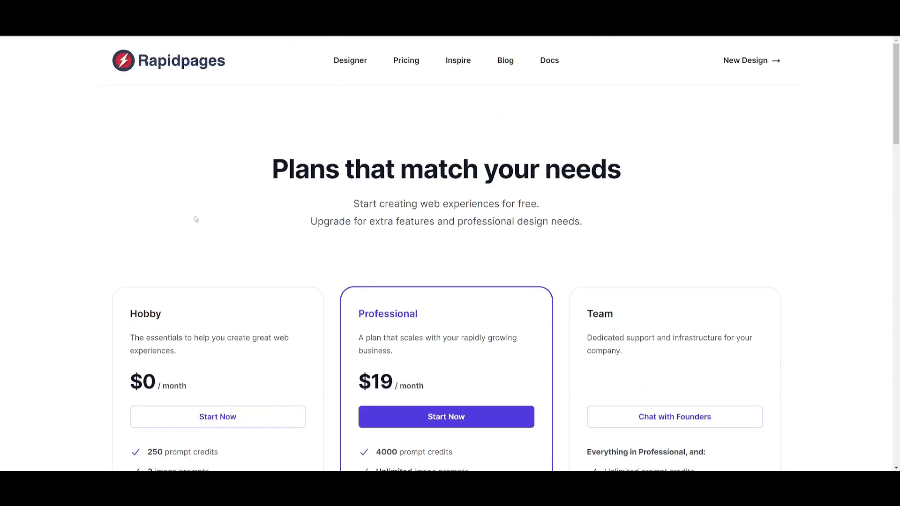
{"action": "left_click", "coordinate": [357, 67]}
{"action": "scroll", "coordinate": [316, 270], "scroll_direction": "down", "scroll_amount": 2}
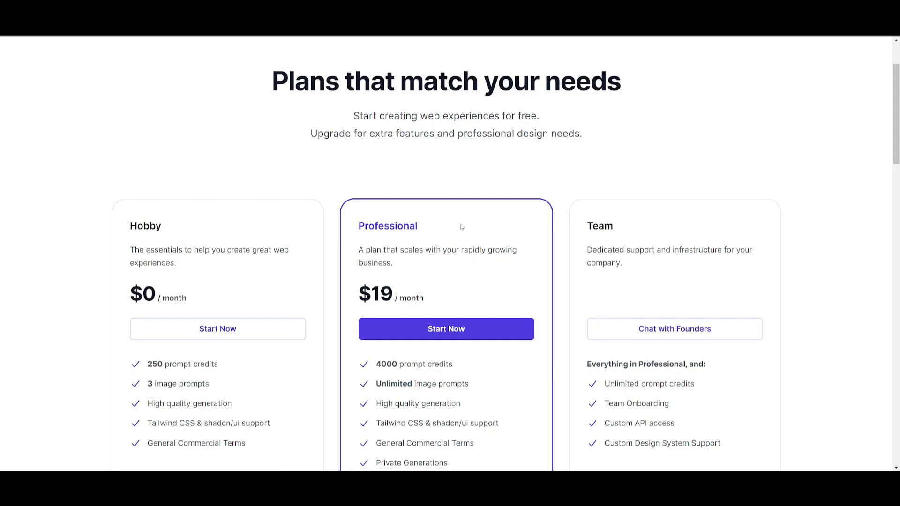
{"action": "scroll", "coordinate": [462, 227], "scroll_direction": "up", "scroll_amount": 2}
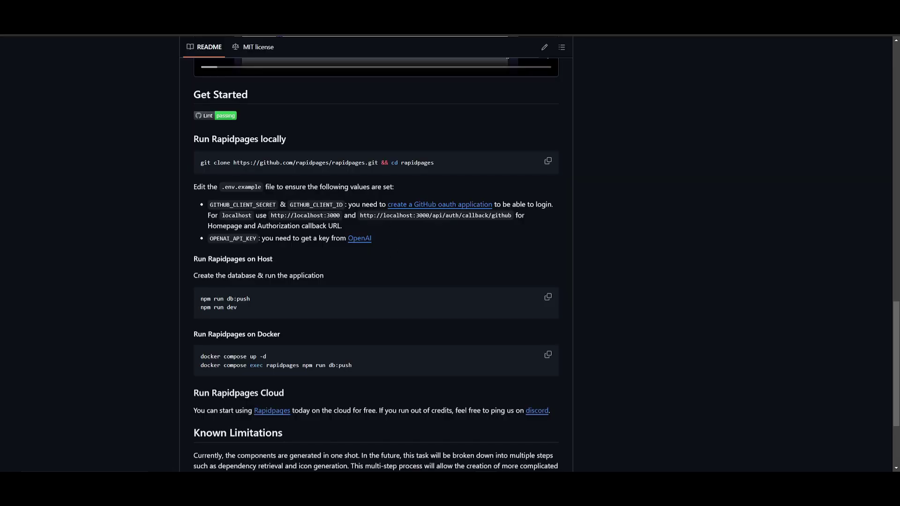
Copy the rapidpages repository's HTTPS clone URL from the Code menu.
{"action": "scroll", "coordinate": [475, 234], "scroll_direction": "up", "scroll_amount": 15}
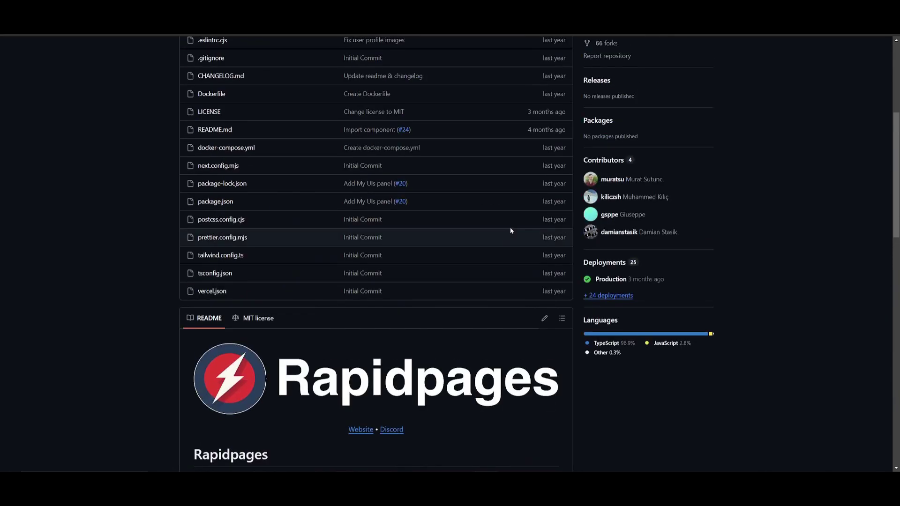
{"action": "scroll", "coordinate": [485, 234], "scroll_direction": "up", "scroll_amount": 5}
{"action": "left_click", "coordinate": [549, 127]}
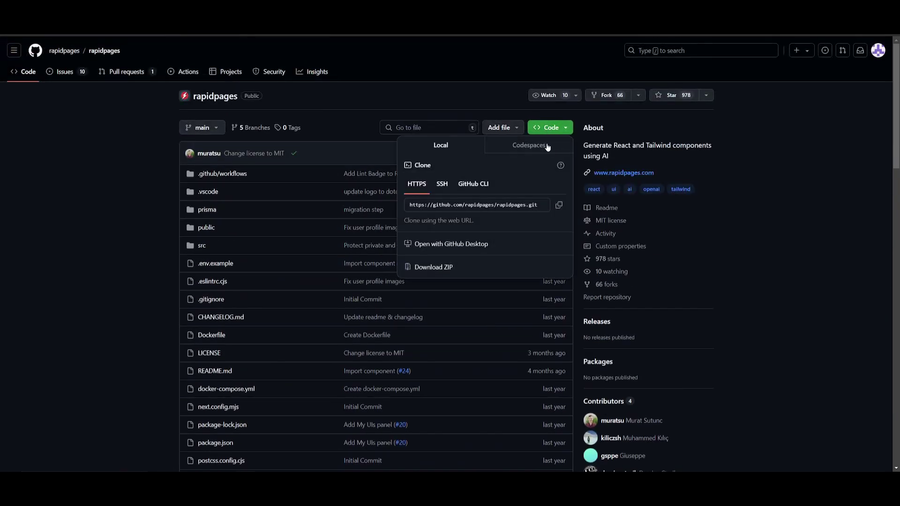
{"action": "left_click", "coordinate": [560, 206]}
Read the README's Get Started instructions for running it locally.
{"action": "scroll", "coordinate": [832, 279], "scroll_direction": "down", "scroll_amount": 20}
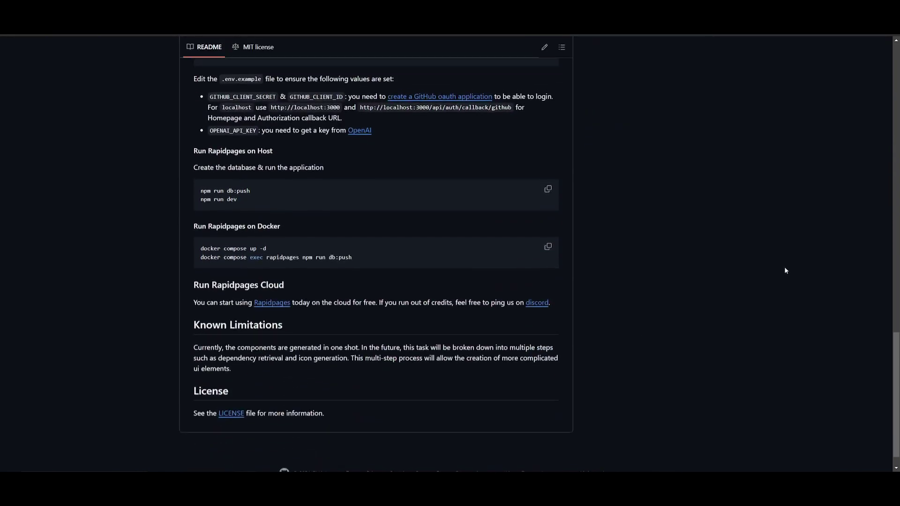
{"action": "scroll", "coordinate": [769, 277], "scroll_direction": "up", "scroll_amount": 20}
{"action": "scroll", "coordinate": [101, 400], "scroll_direction": "down", "scroll_amount": 20}
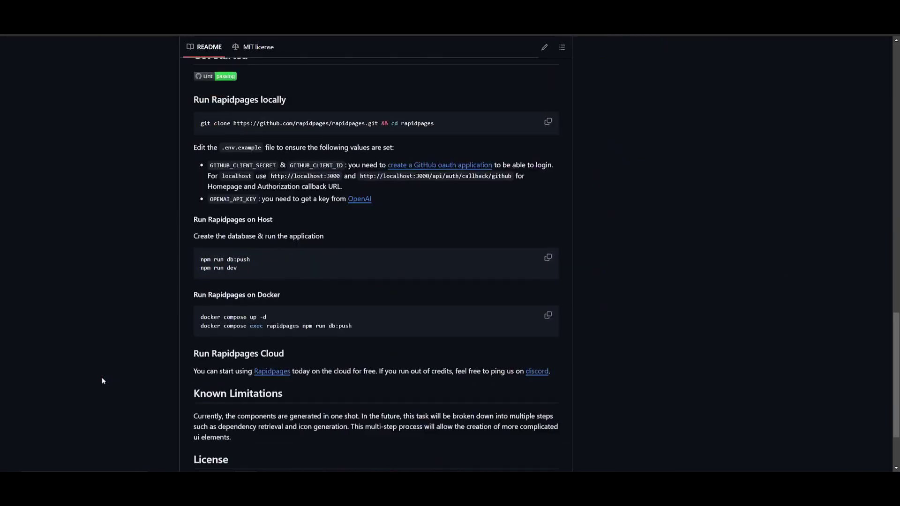
{"action": "key", "text": "super"}
In Command Prompt, git clone the copied URL and cd into rapidpages.
{"action": "left_click", "coordinate": [82, 359]}
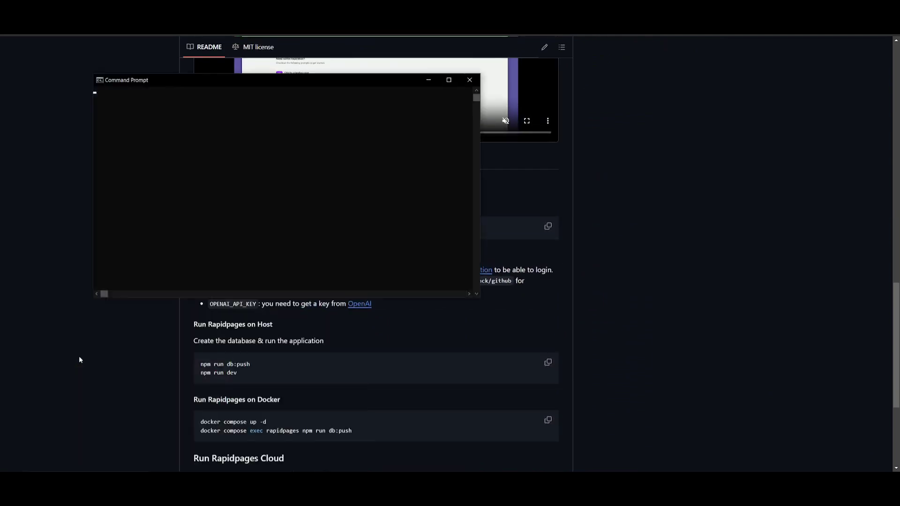
{"action": "left_click_drag", "start_coordinate": [202, 81], "coordinate": [278, 155]}
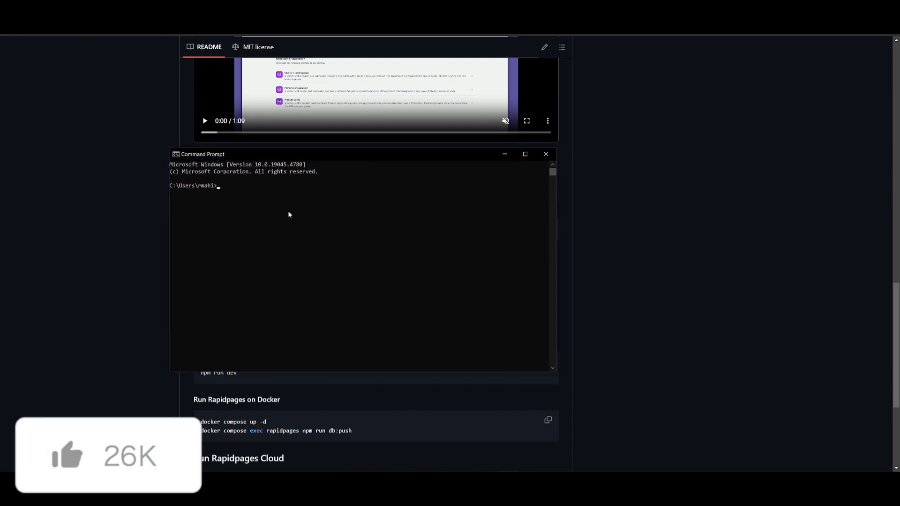
{"action": "type", "text": "git clone"}
{"action": "key", "text": "ctrl+v"}
{"action": "key", "text": "Return"}
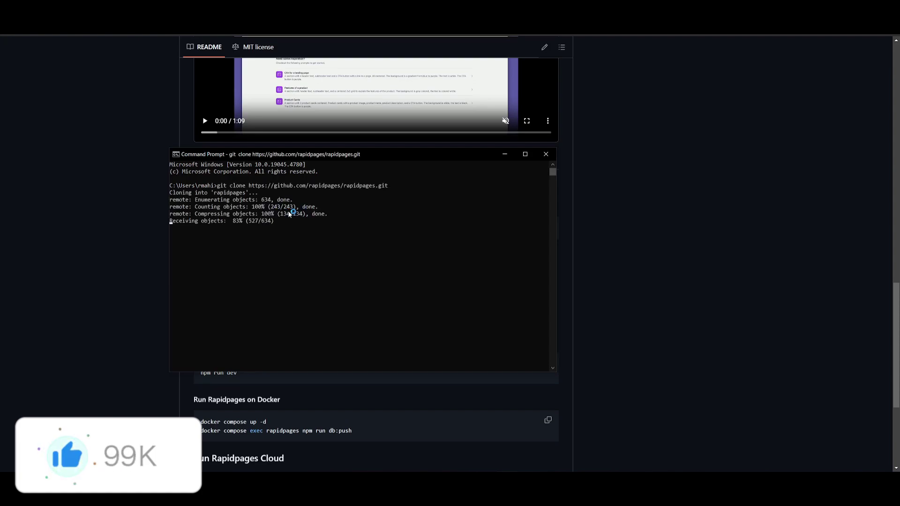
{"action": "type", "text": "cd r"}
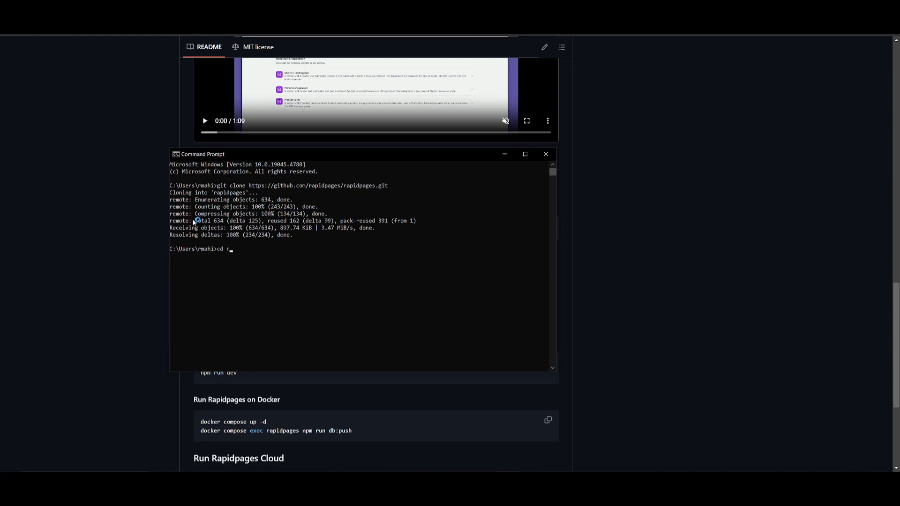
{"action": "type", "text": "apidpages"}
{"action": "key", "text": "Return"}
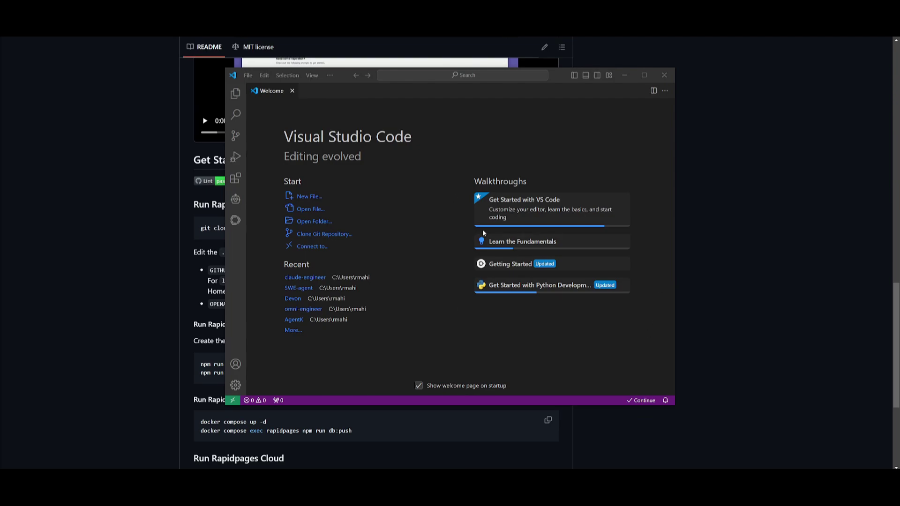
Open the cloned rapidpages folder as the VS Code workspace.
{"action": "left_click", "coordinate": [317, 222]}
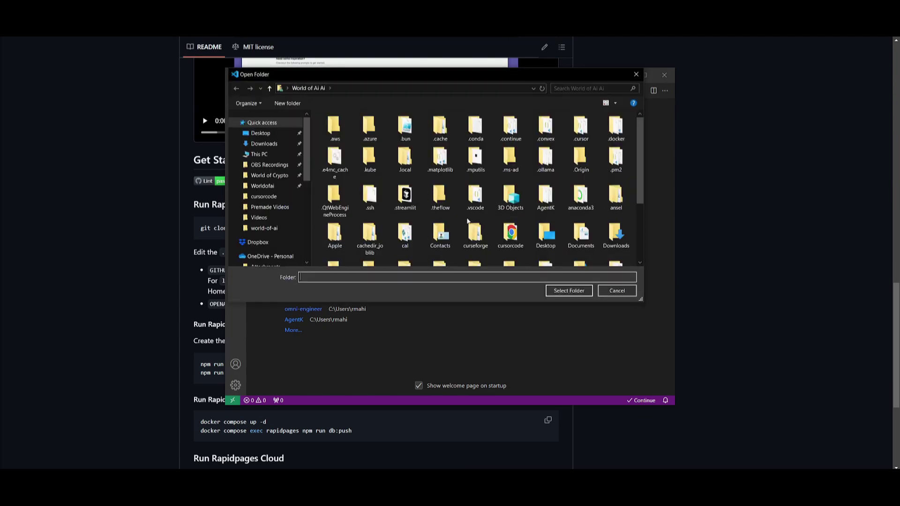
{"action": "scroll", "coordinate": [471, 219], "scroll_direction": "down", "scroll_amount": 2}
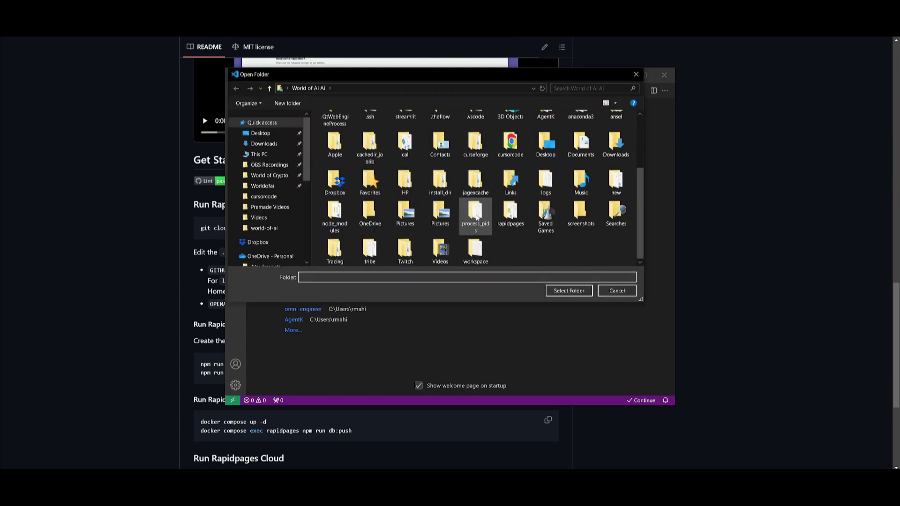
{"action": "left_click", "coordinate": [512, 215]}
{"action": "left_click", "coordinate": [566, 291]}
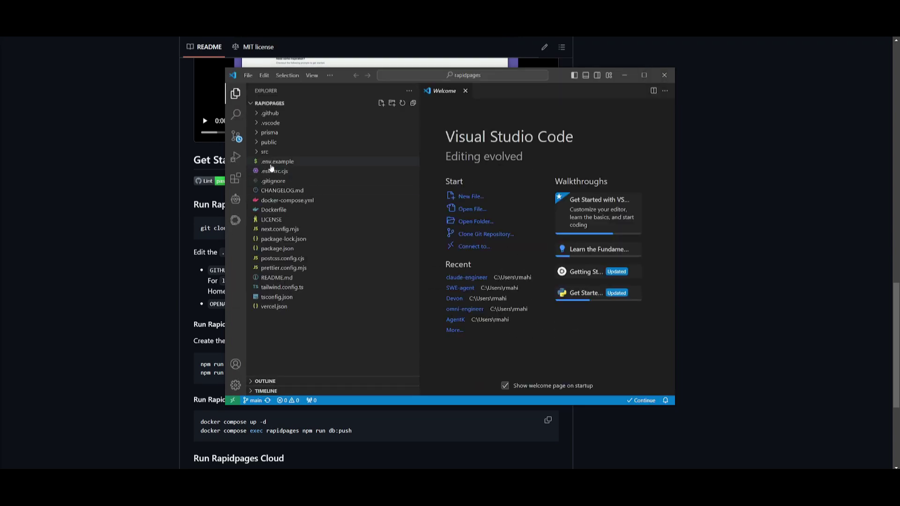
Rename .env.example to .env by dropping the '.example' suffix.
{"action": "left_click", "coordinate": [273, 162]}
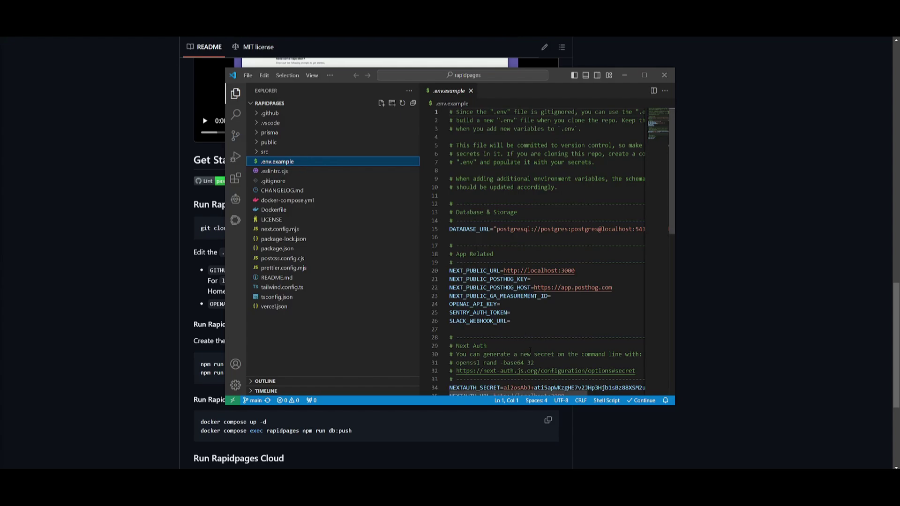
{"action": "right_click", "coordinate": [286, 162]}
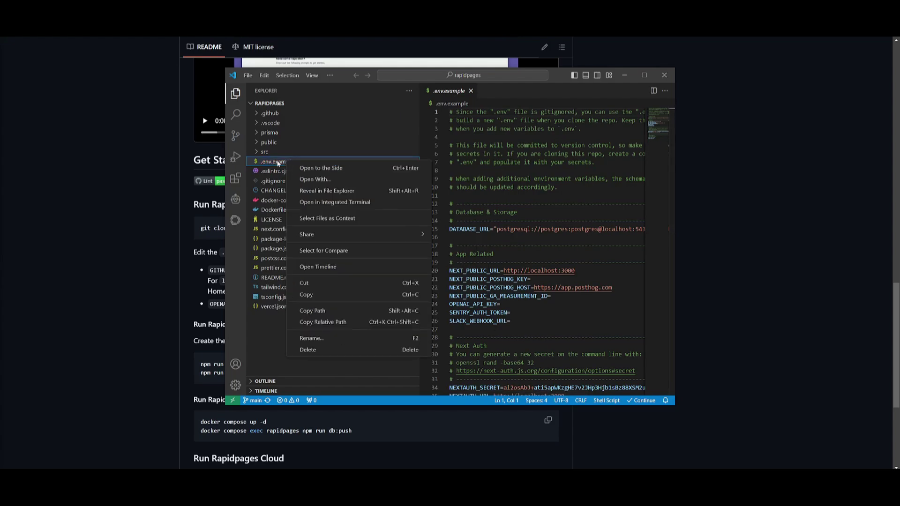
{"action": "left_click", "coordinate": [312, 338]}
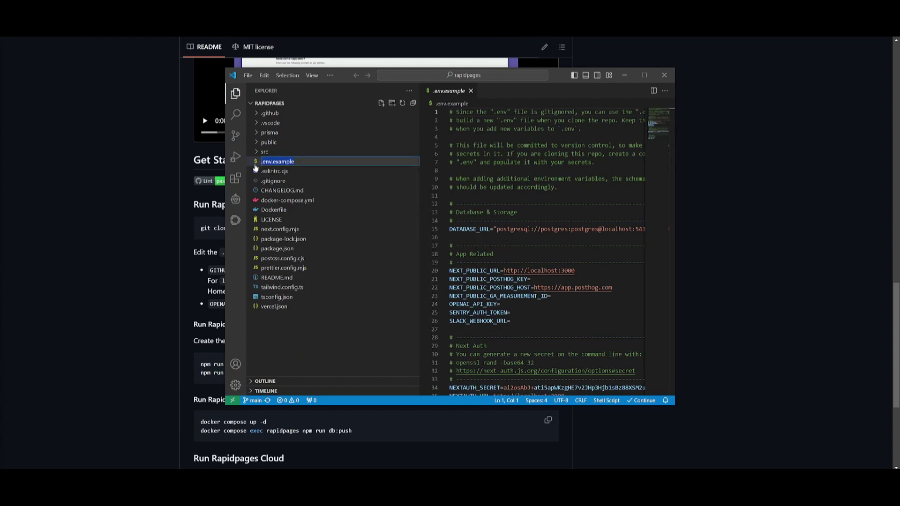
{"action": "key", "text": "End"}
{"action": "key", "text": "BackSpace"}
{"action": "key", "text": "BackSpace"}
{"action": "key", "text": "BackSpace"}
{"action": "key", "text": "BackSpace"}
{"action": "key", "text": "BackSpace"}
{"action": "key", "text": "BackSpace"}
{"action": "key", "text": "BackSpace"}
{"action": "key", "text": "BackSpace"}
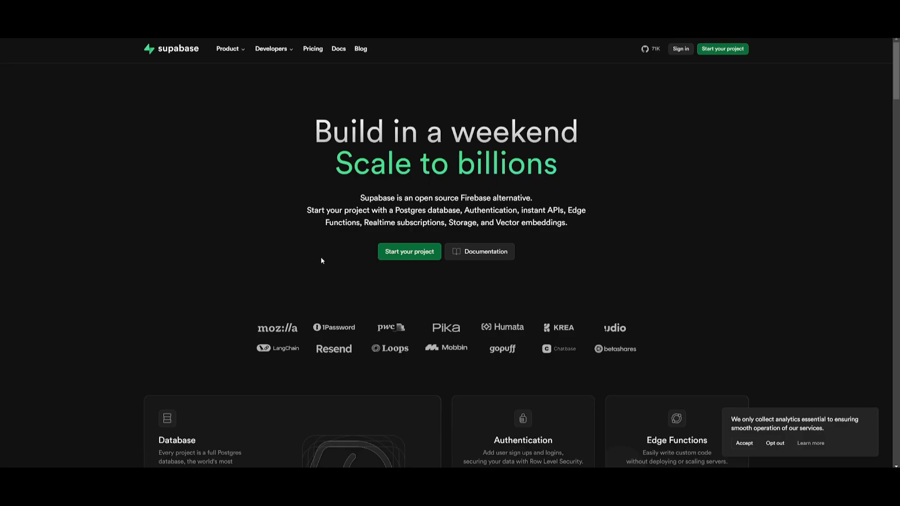
Start a new Supabase project under a new organization named RP.
{"action": "left_click", "coordinate": [401, 257]}
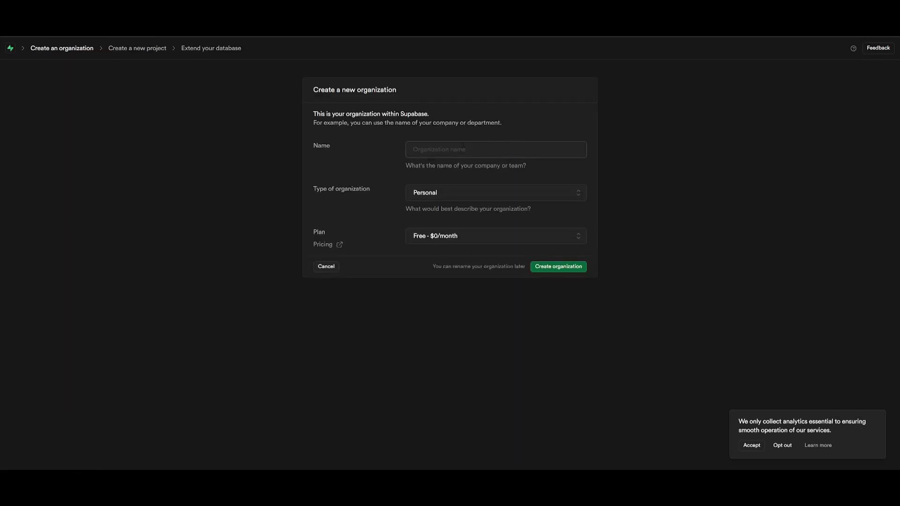
{"action": "type", "text": "RP"}
{"action": "left_click", "coordinate": [581, 269]}
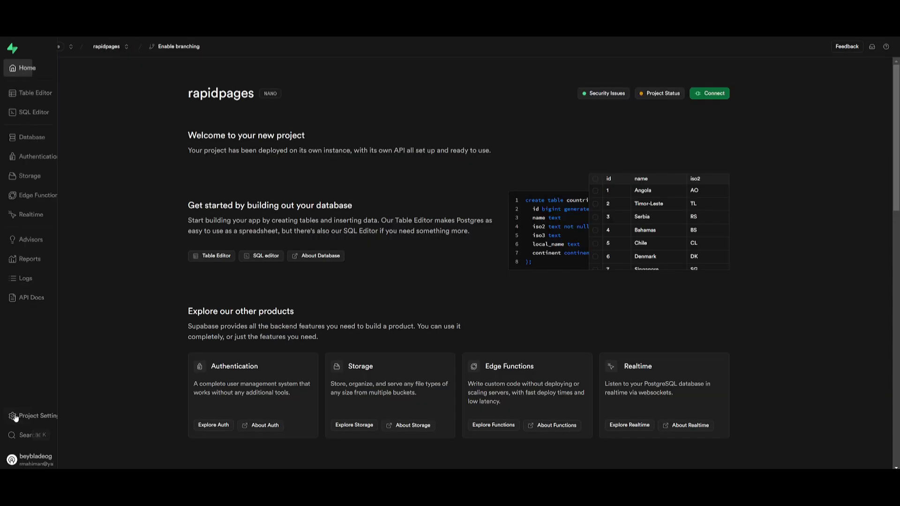
Copy the rapidpages project's database connection string from Project Settings > Database.
{"action": "left_click", "coordinate": [12, 416]}
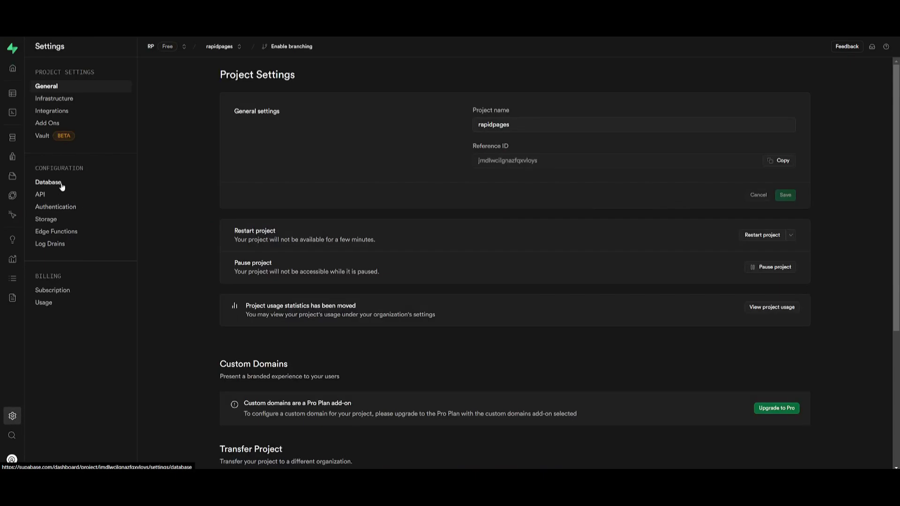
{"action": "left_click", "coordinate": [59, 185]}
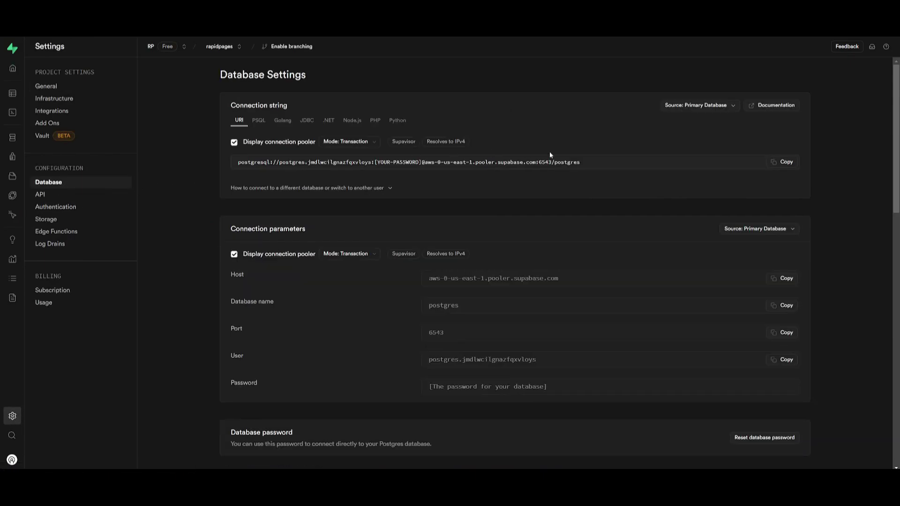
{"action": "left_click", "coordinate": [784, 162]}
Replace the local DATABASE_URL on line 15 with the Supabase pooler string, selecting YOUR-PASSWORD.
{"action": "key", "text": "alt+Tab"}
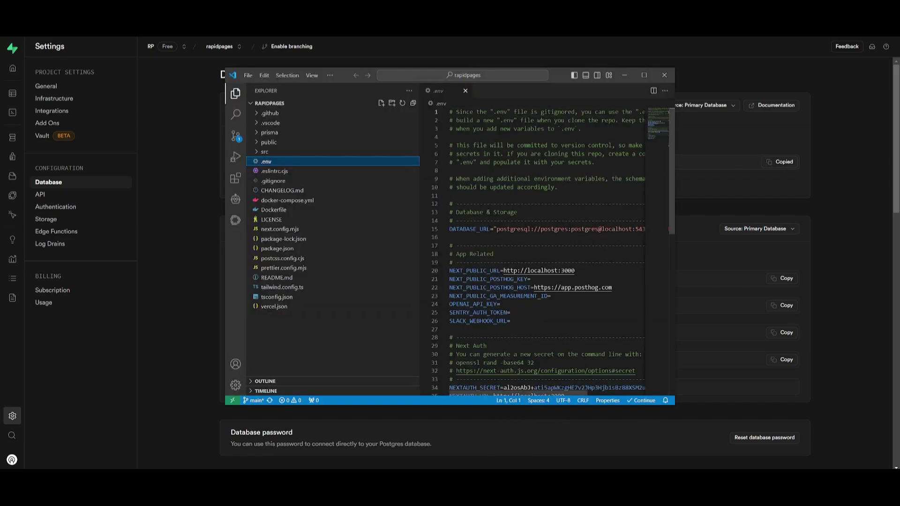
{"action": "left_click_drag", "start_coordinate": [498, 229], "coordinate": [619, 228]}
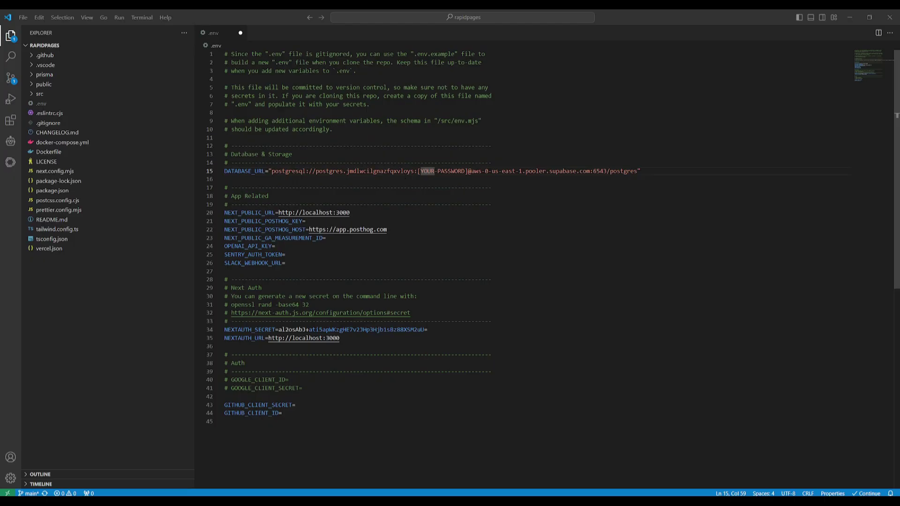
{"action": "left_click_drag", "start_coordinate": [421, 171], "coordinate": [466, 172]}
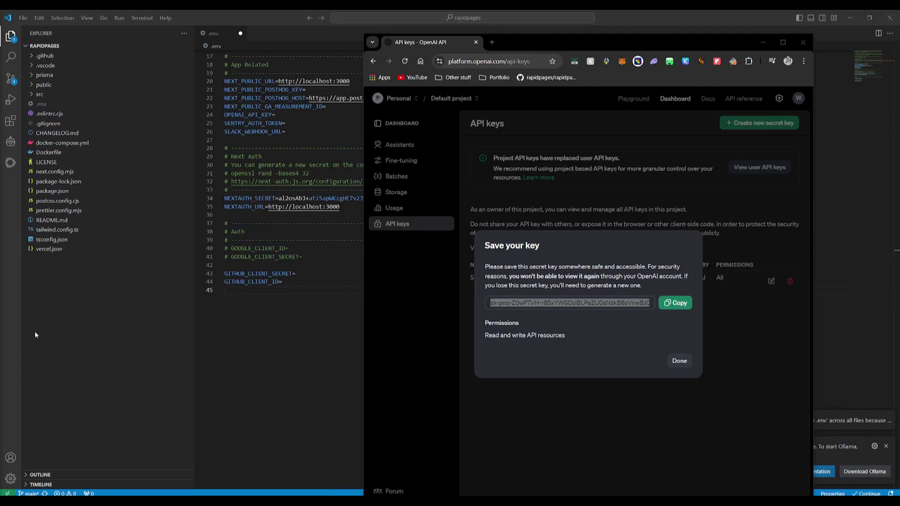
Paste the new OpenAI secret key as the OPENAI_API_KEY value in .env.
{"action": "left_click", "coordinate": [671, 305]}
{"action": "left_click", "coordinate": [671, 304]}
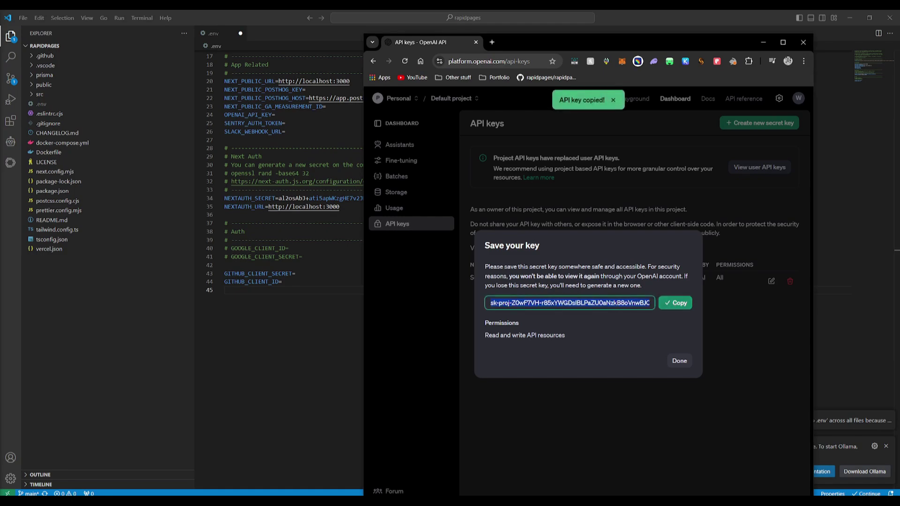
{"action": "left_click", "coordinate": [304, 338]}
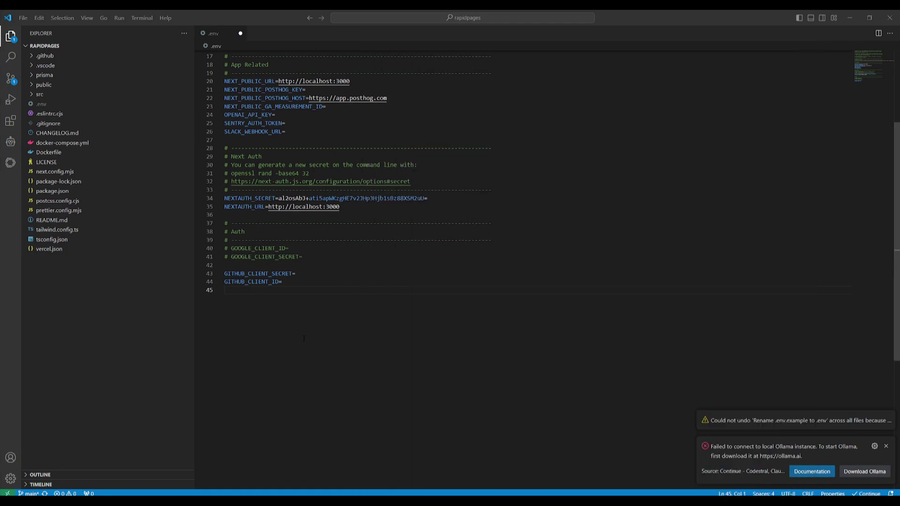
{"action": "left_click", "coordinate": [280, 115]}
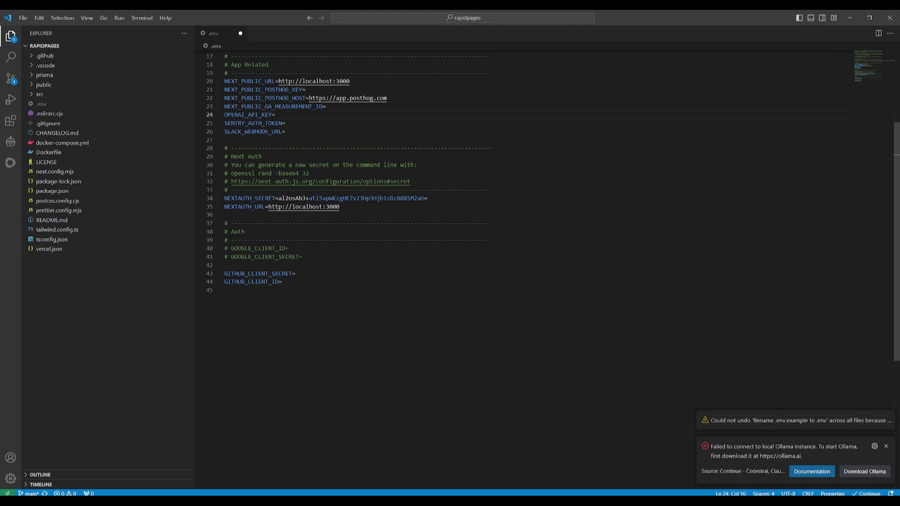
{"action": "key", "text": "ctrl+v"}
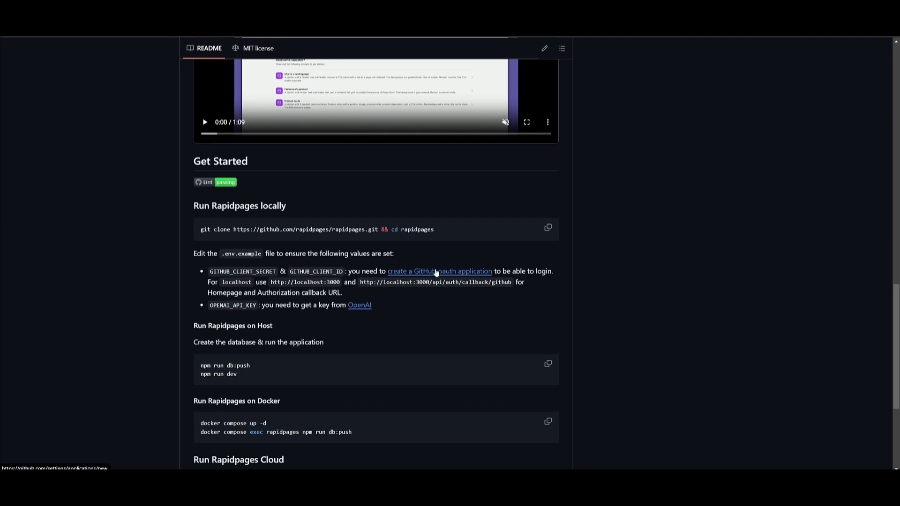
{"action": "left_click", "coordinate": [437, 273]}
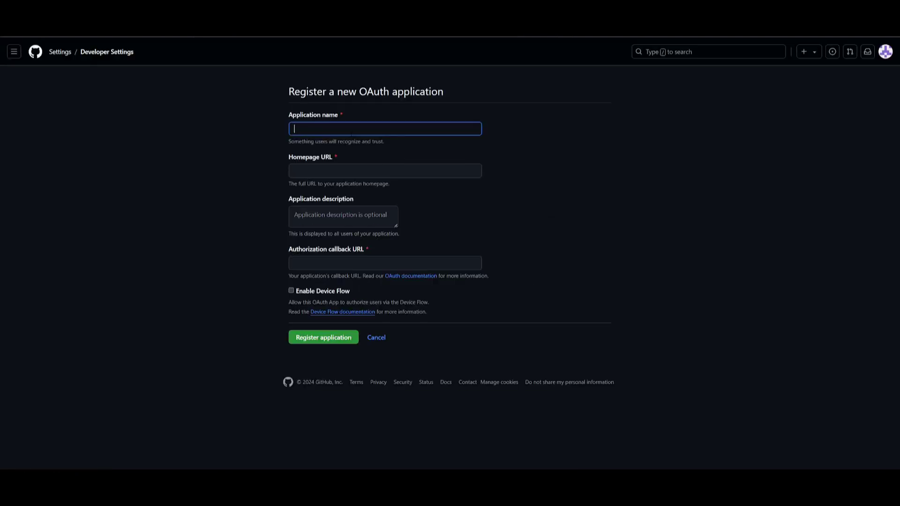
{"action": "type", "text": "rapidp"}
{"action": "key", "text": "BackSpace"}
{"action": "key", "text": "BackSpace"}
{"action": "key", "text": "BackSpace"}
{"action": "type", "text": "idpages"}
{"action": "key", "text": "Tab"}
{"action": "key", "text": "ctrl+Tab"}
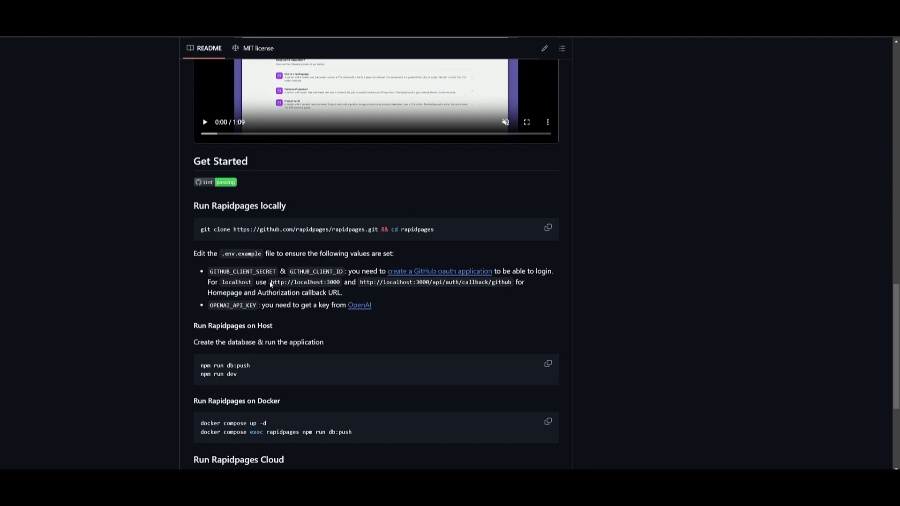
{"action": "left_click_drag", "start_coordinate": [271, 284], "coordinate": [342, 285]}
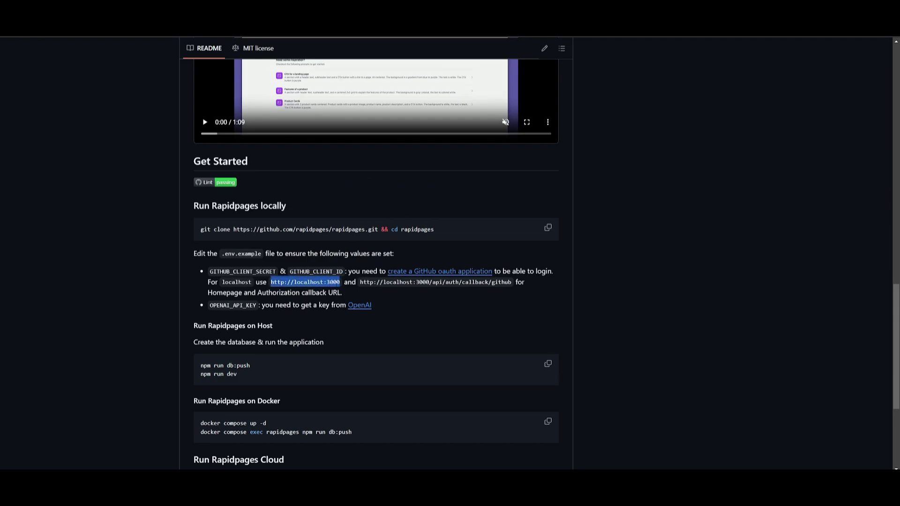
{"action": "key", "text": "ctrl+shift+Tab"}
{"action": "key", "text": "ctrl+v"}
{"action": "left_click", "coordinate": [263, 181]}
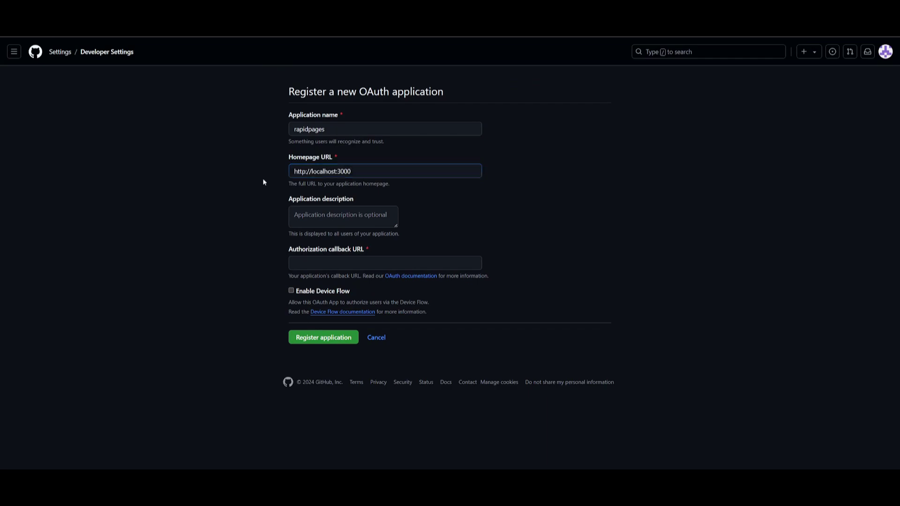
{"action": "left_click", "coordinate": [319, 261]}
{"action": "key", "text": "ctrl+Tab"}
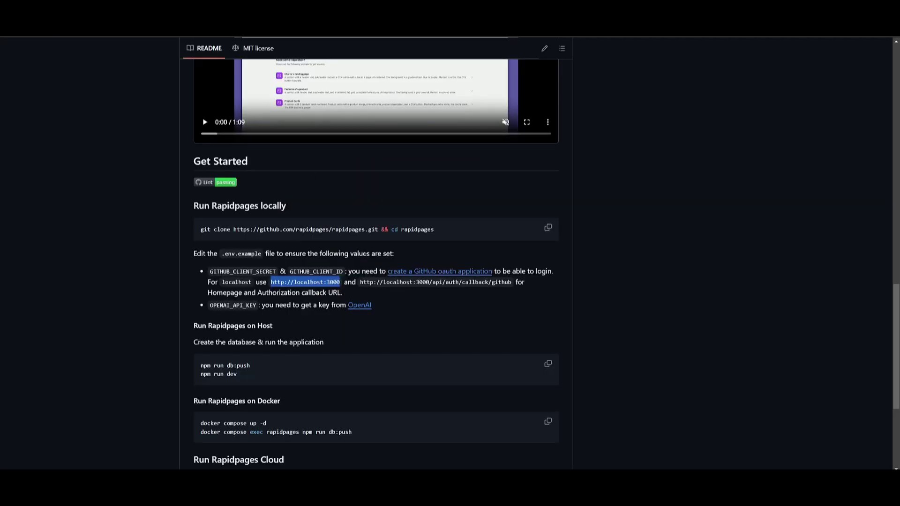
{"action": "left_click_drag", "start_coordinate": [360, 282], "coordinate": [513, 287]}
{"action": "key", "text": "ctrl+c"}
{"action": "key", "text": "ctrl+shift+Tab"}
{"action": "key", "text": "ctrl+v"}
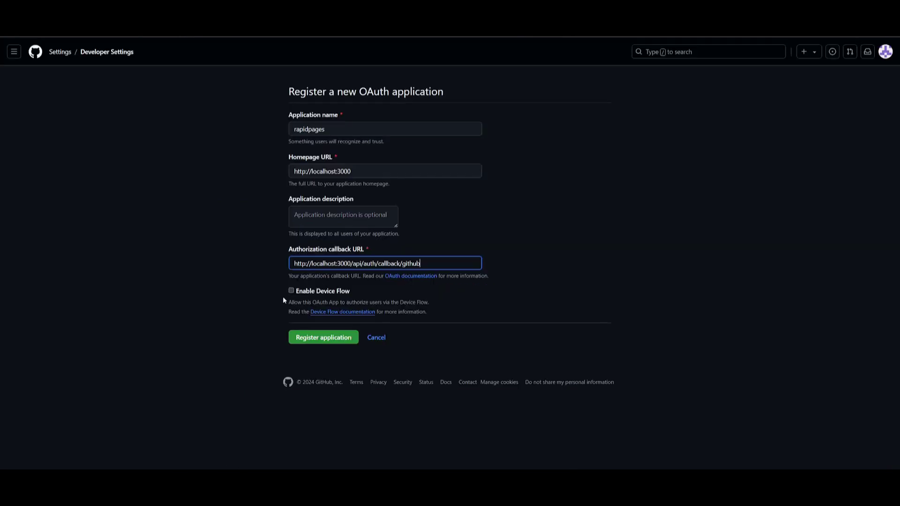
{"action": "left_click", "coordinate": [319, 342]}
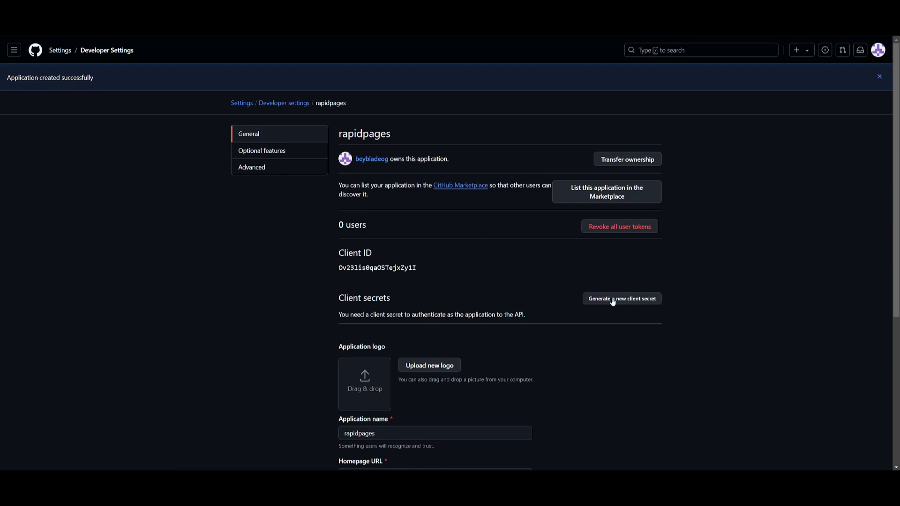
{"action": "key", "text": "alt+Tab"}
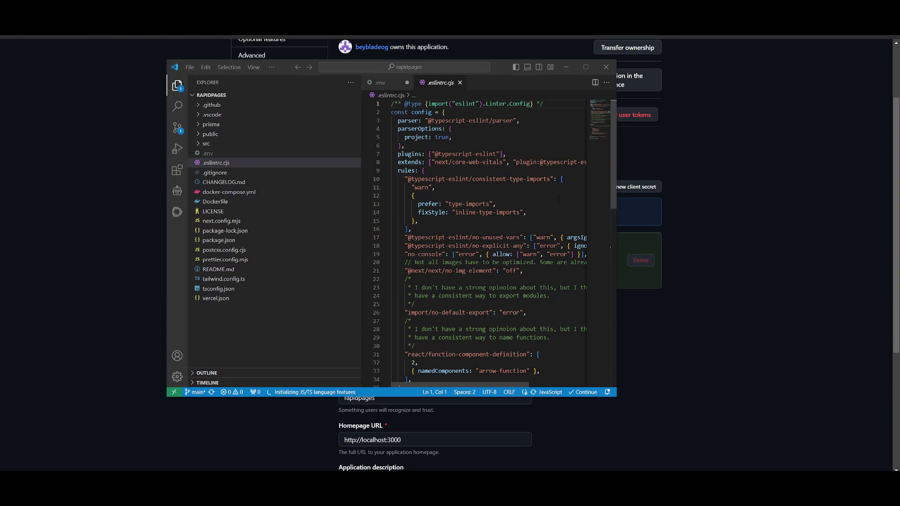
Save the edited .env from the File menu and copy the npm db:push and dev commands.
{"action": "left_click", "coordinate": [189, 68]}
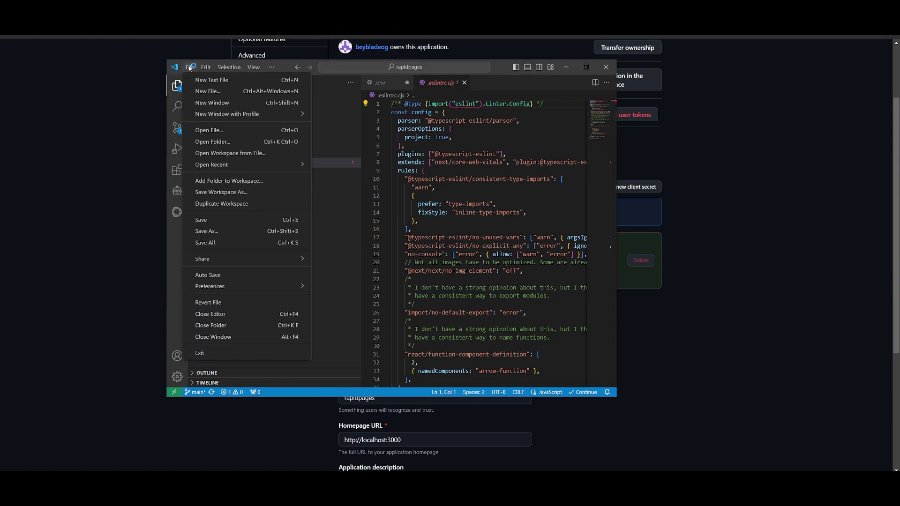
{"action": "left_click", "coordinate": [224, 220]}
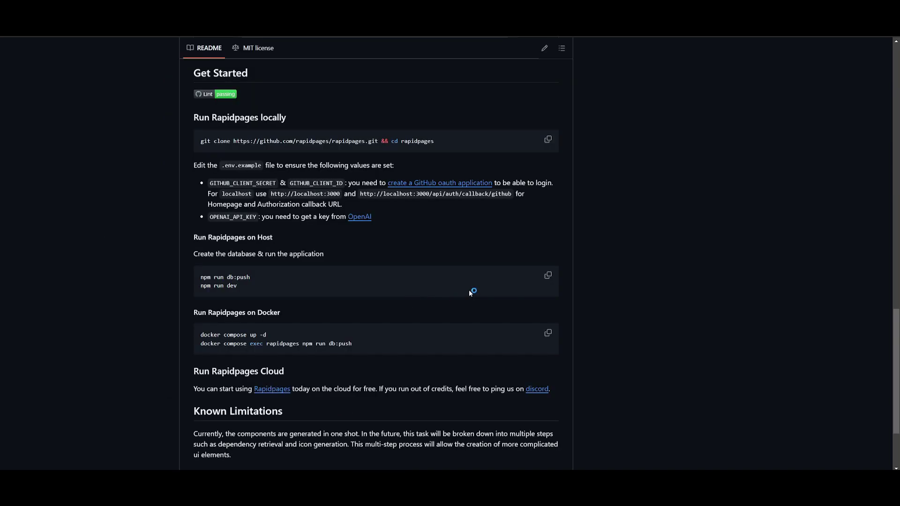
{"action": "left_click", "coordinate": [552, 278]}
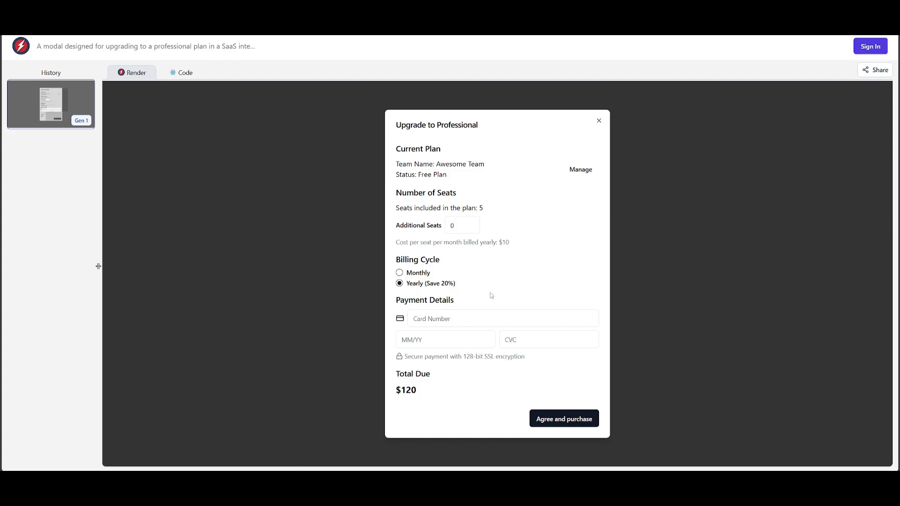
Choose Monthly under Billing Cycle in the generated upgrade modal preview.
{"action": "left_click", "coordinate": [418, 273]}
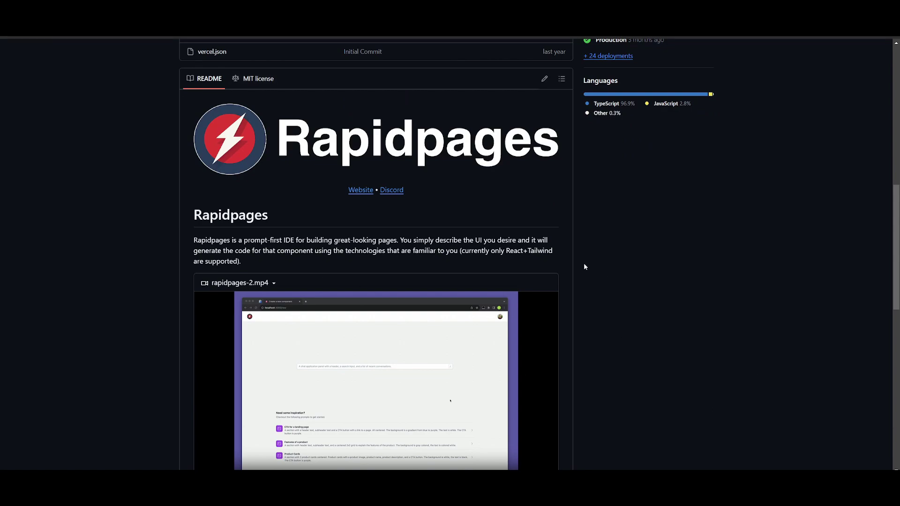
{"action": "scroll", "coordinate": [347, 301], "scroll_direction": "down", "scroll_amount": 10}
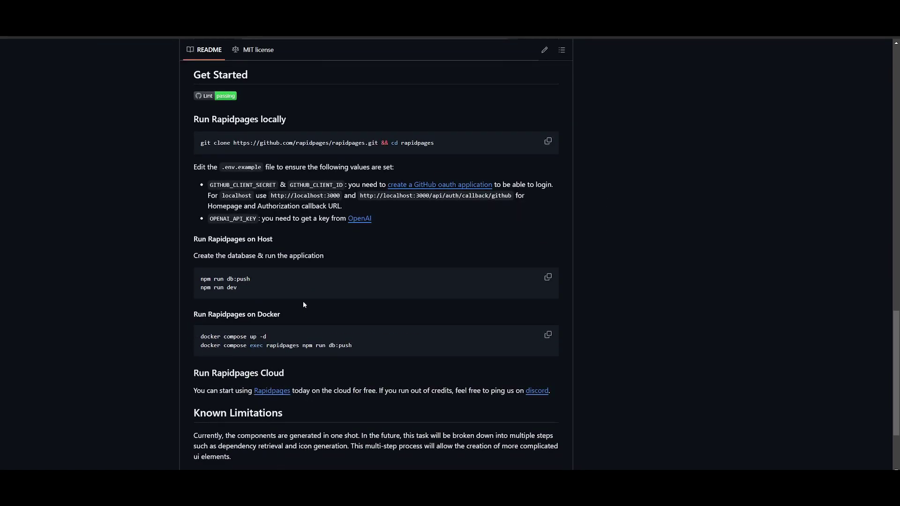
{"action": "scroll", "coordinate": [303, 305], "scroll_direction": "down", "scroll_amount": 3}
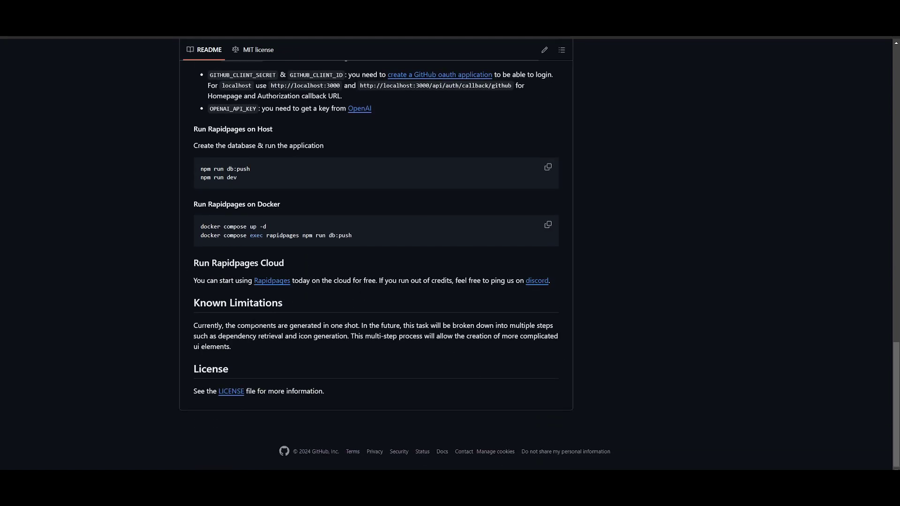
{"action": "scroll", "coordinate": [477, 400], "scroll_direction": "up", "scroll_amount": 13}
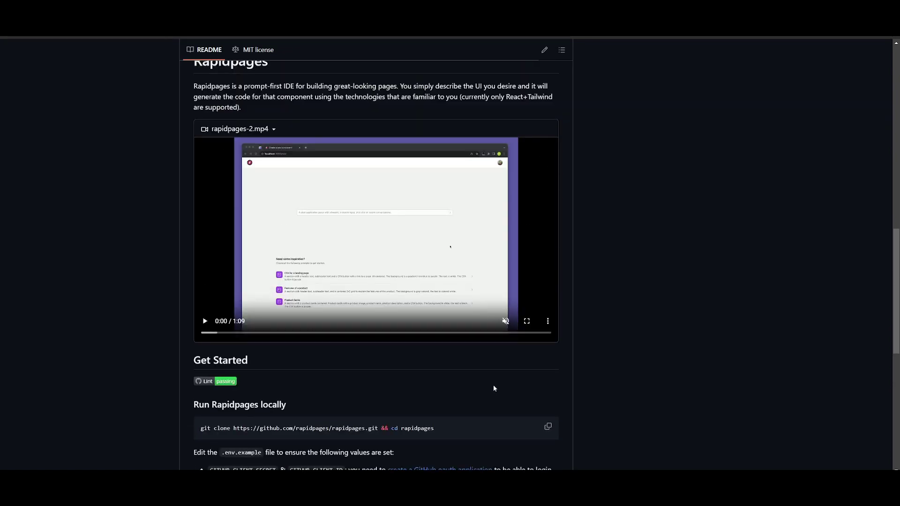
{"action": "scroll", "coordinate": [496, 387], "scroll_direction": "up", "scroll_amount": 6}
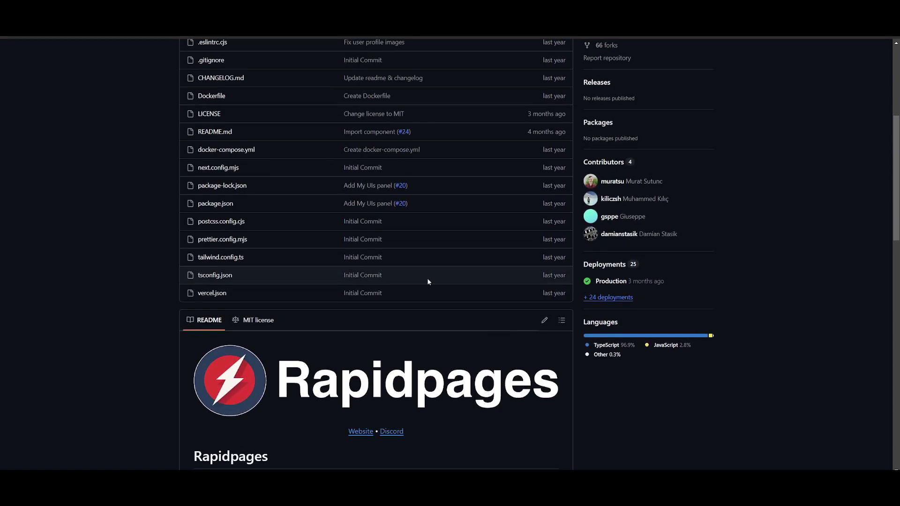
{"action": "scroll", "coordinate": [414, 278], "scroll_direction": "down", "scroll_amount": 6}
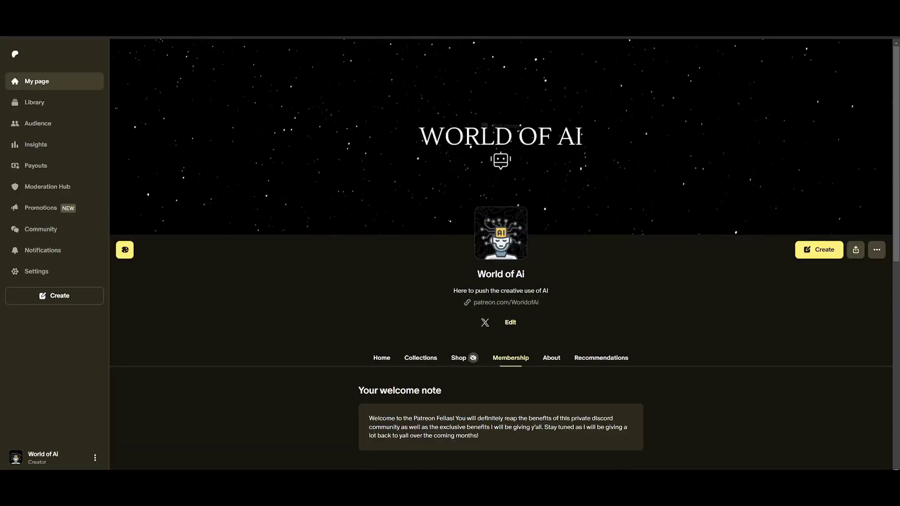
Scroll through the WorldofAI X profile.
{"action": "left_click", "coordinate": [113, 19]}
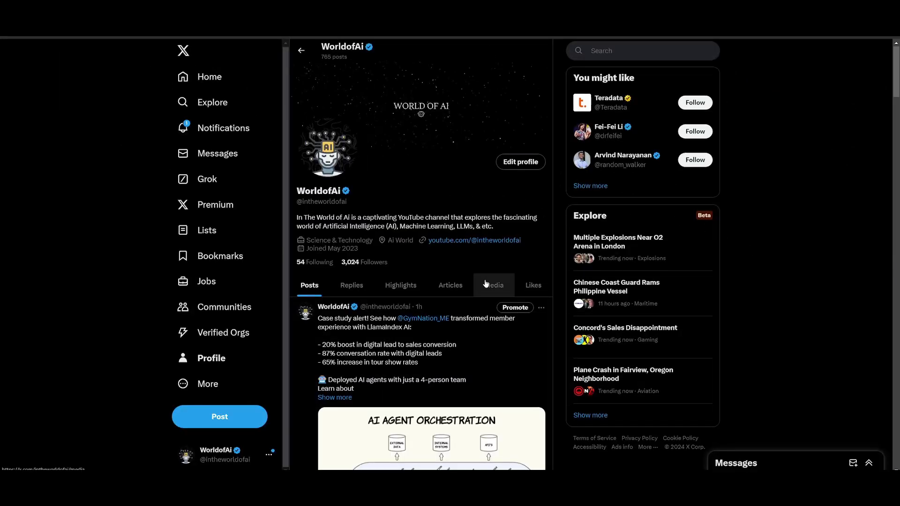
{"action": "scroll", "coordinate": [490, 279], "scroll_direction": "down", "scroll_amount": 12}
{"action": "scroll", "coordinate": [492, 273], "scroll_direction": "down", "scroll_amount": 15}
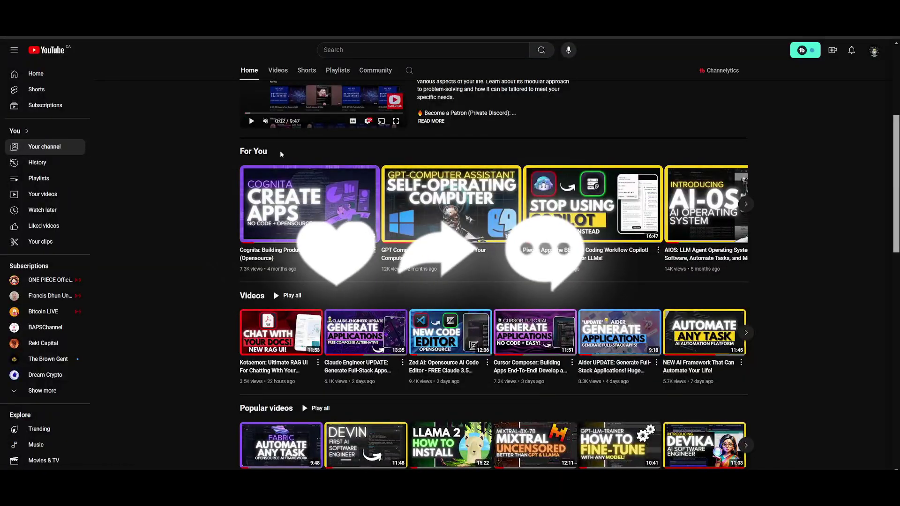
{"action": "scroll", "coordinate": [288, 148], "scroll_direction": "up", "scroll_amount": 3}
Browse the WorldofAI YouTube channel's Videos grid of AI tool uploads.
{"action": "left_click", "coordinate": [278, 146]}
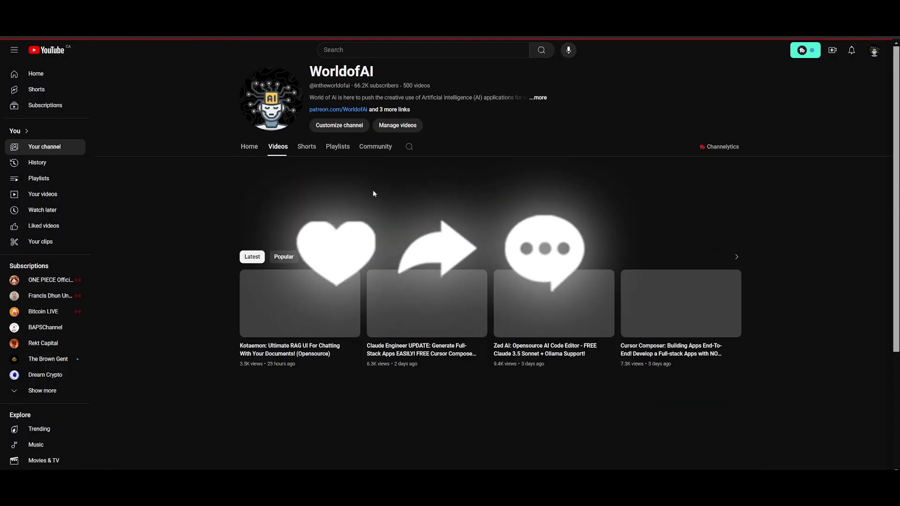
{"action": "scroll", "coordinate": [414, 212], "scroll_direction": "up", "scroll_amount": 2}
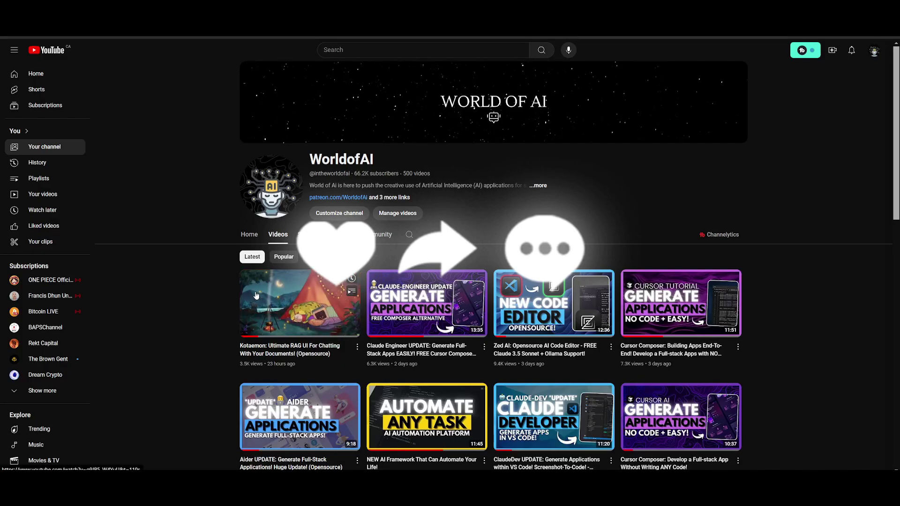
{"action": "scroll", "coordinate": [257, 293], "scroll_direction": "down", "scroll_amount": 5}
{"action": "scroll", "coordinate": [822, 438], "scroll_direction": "down", "scroll_amount": 6}
{"action": "scroll", "coordinate": [823, 441], "scroll_direction": "down", "scroll_amount": 4}
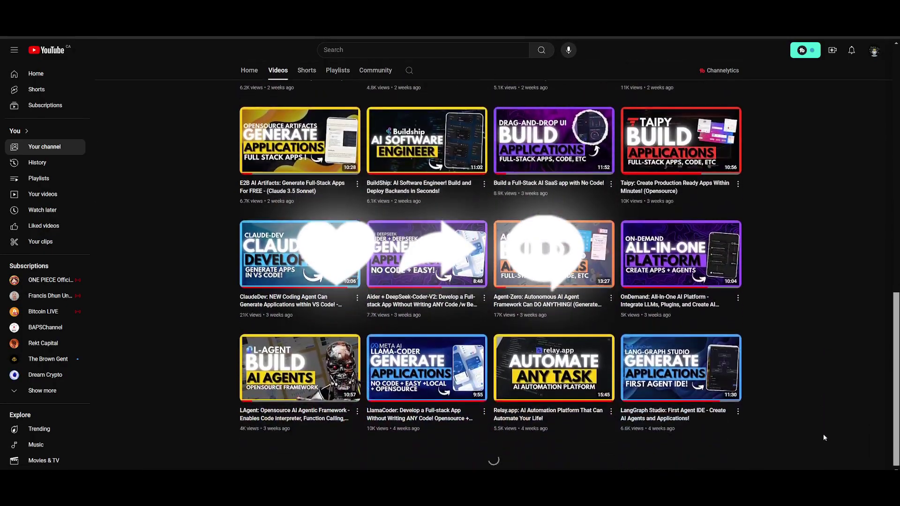
{"action": "scroll", "coordinate": [823, 432], "scroll_direction": "down", "scroll_amount": 3}
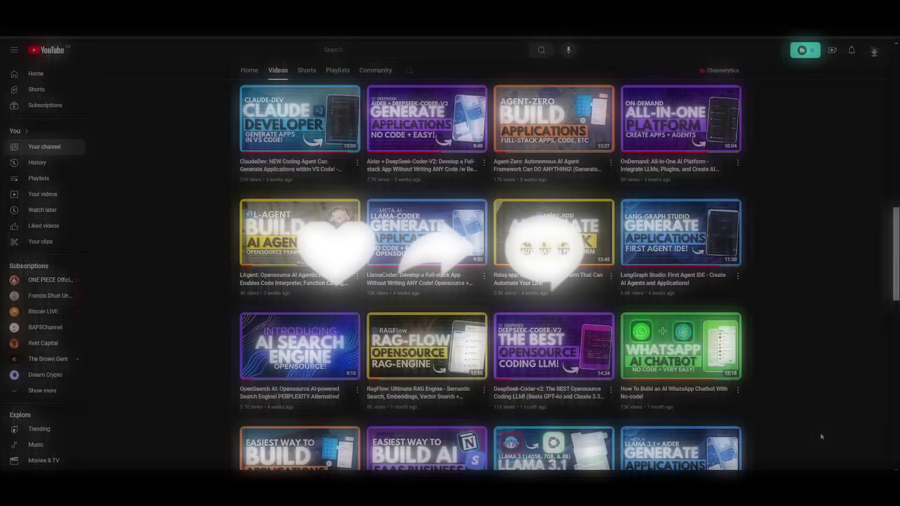